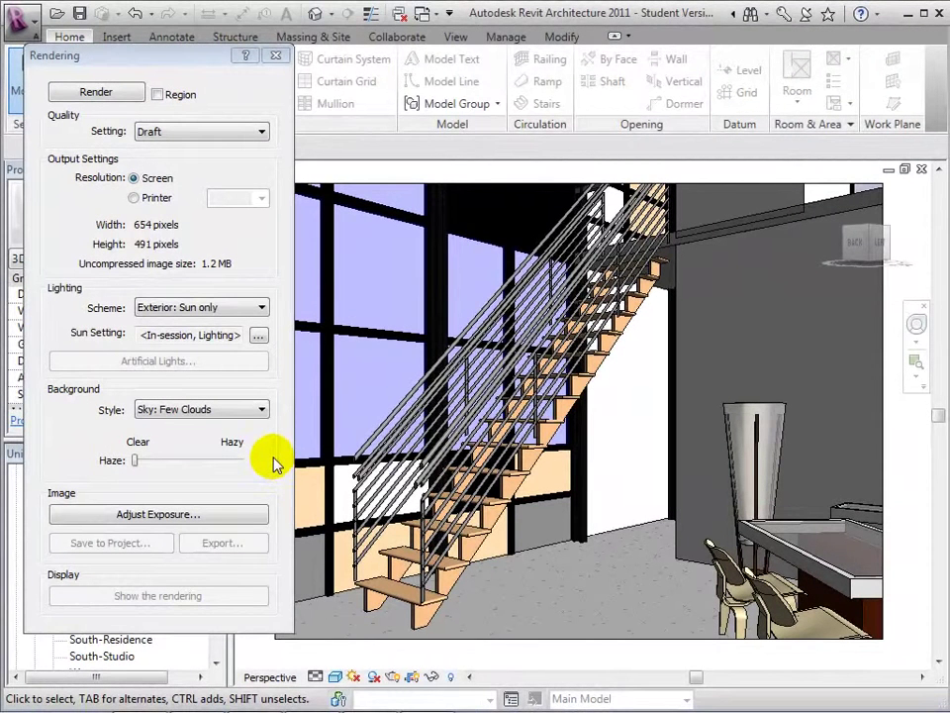
Choose Interior: Sun only as the rendering's lighting scheme.
click(261, 309)
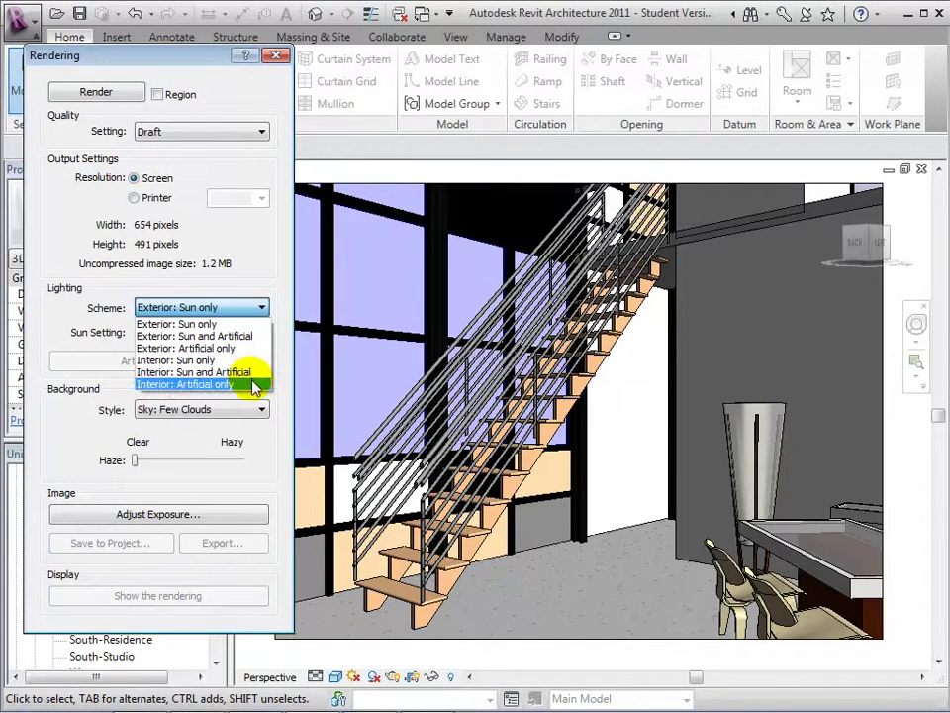
click(252, 360)
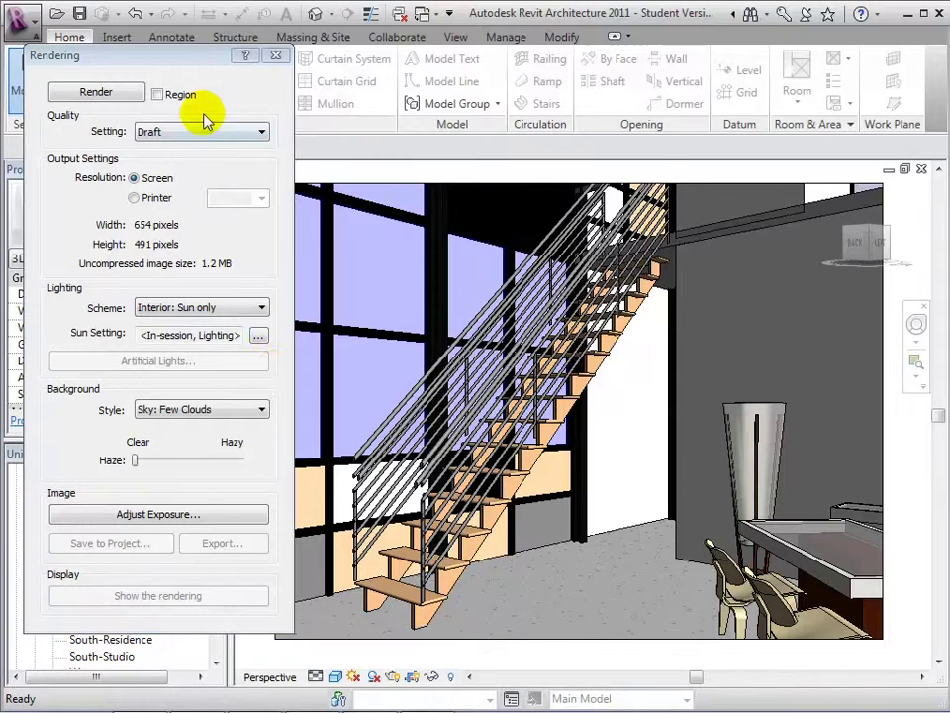
Render a draft of the studio interior lit by the sun only.
click(129, 95)
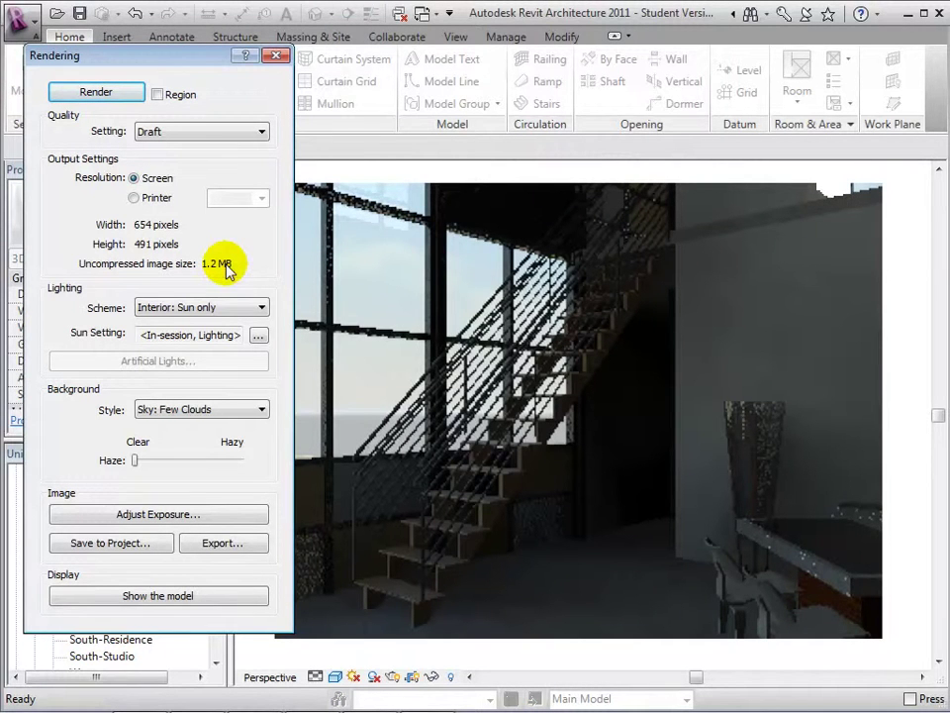
click(263, 308)
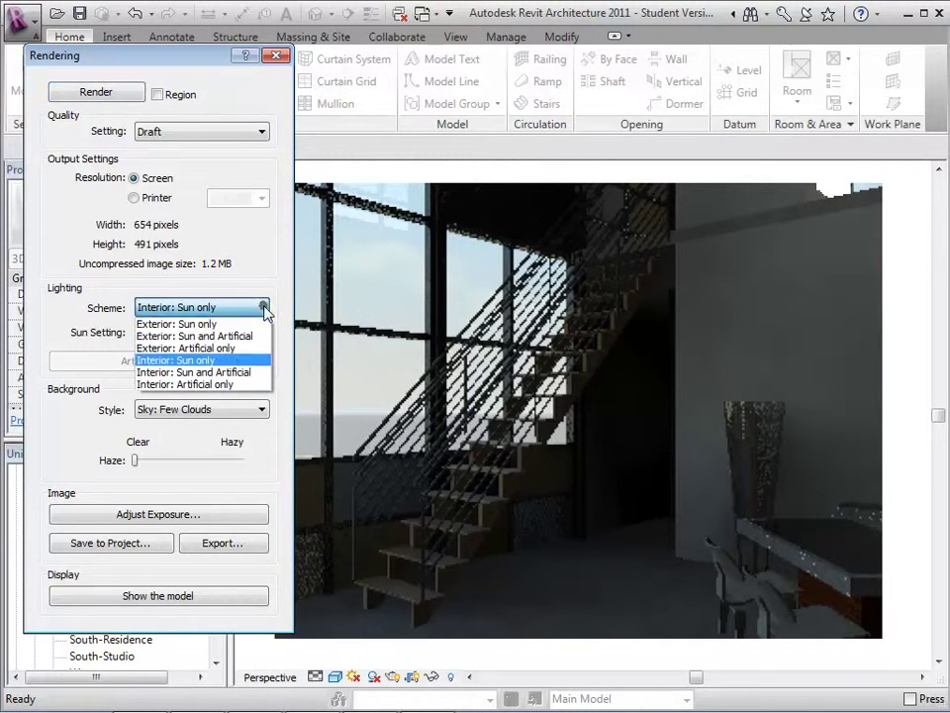
Re-render the studio interior with the Interior: Sun and Artificial scheme.
click(243, 372)
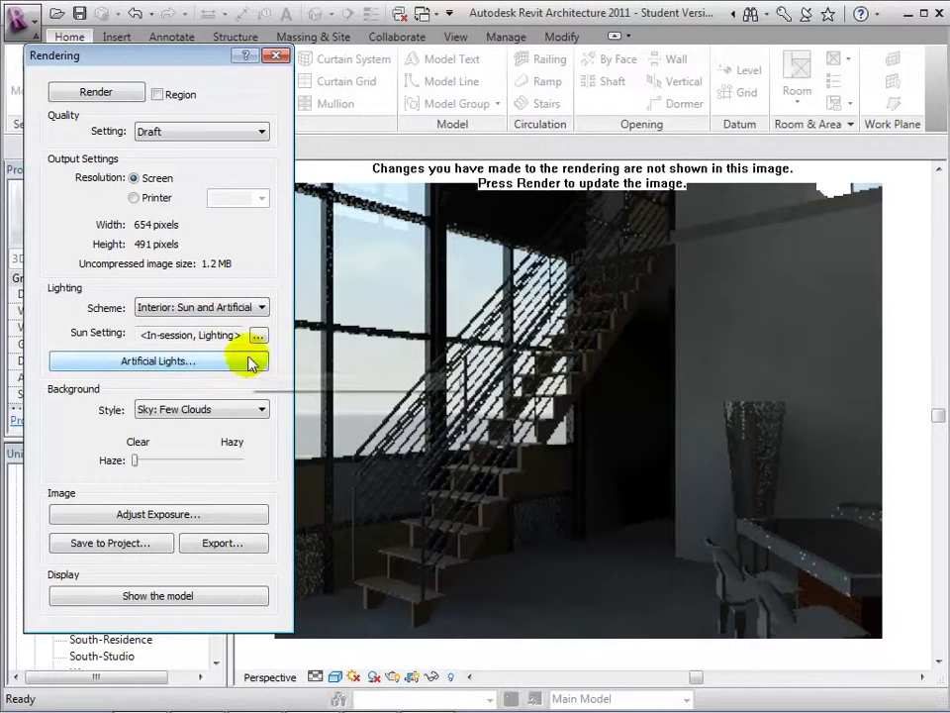
click(127, 95)
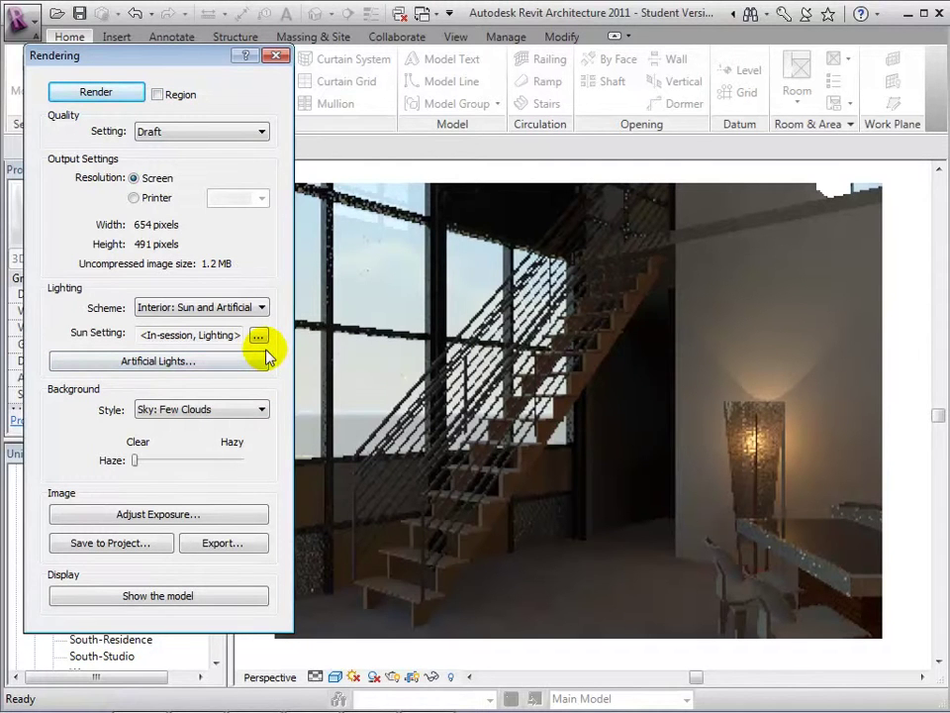
Render the studio interior again with the Interior: Artificial only scheme.
click(263, 307)
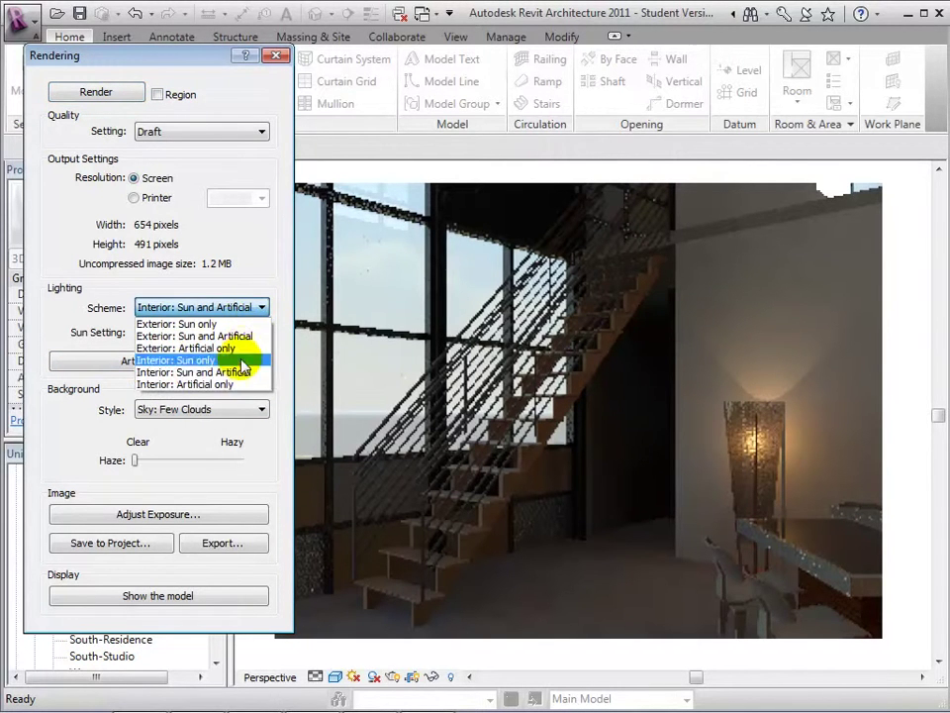
click(226, 384)
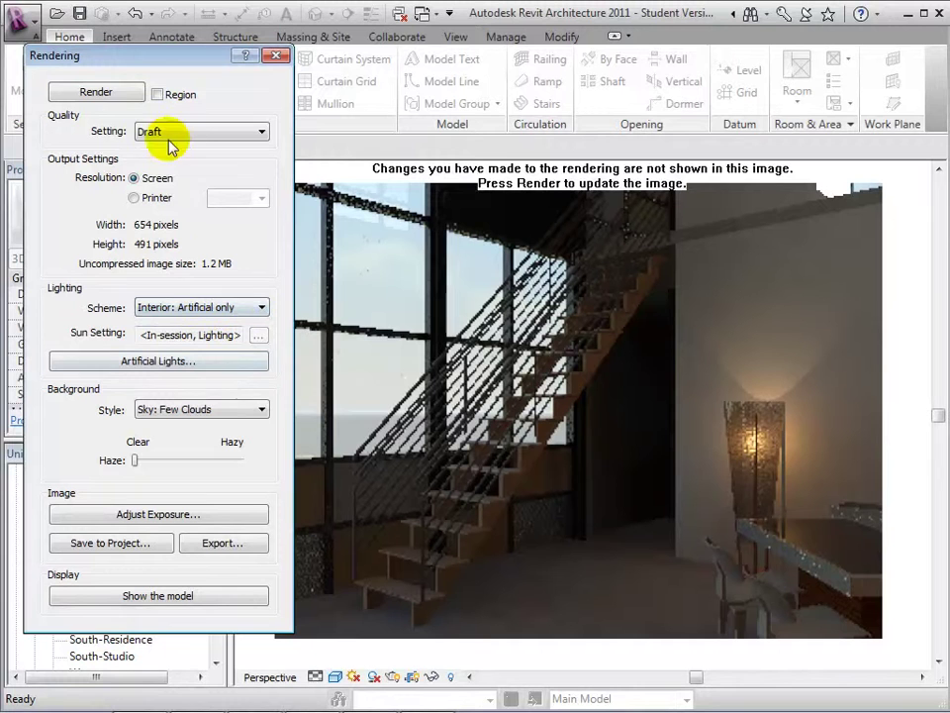
click(99, 92)
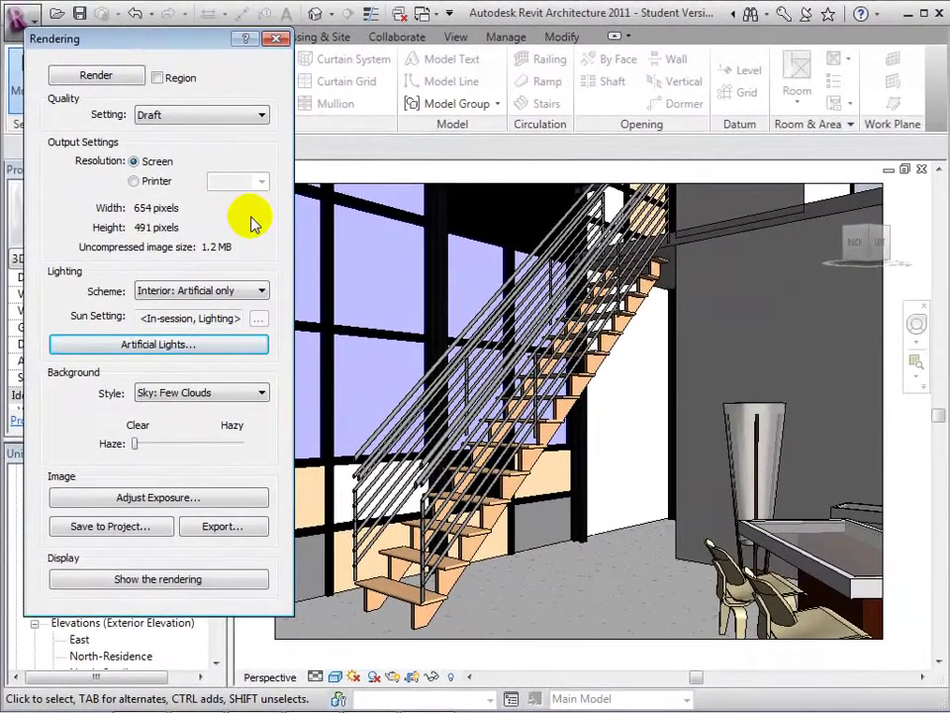
click(260, 292)
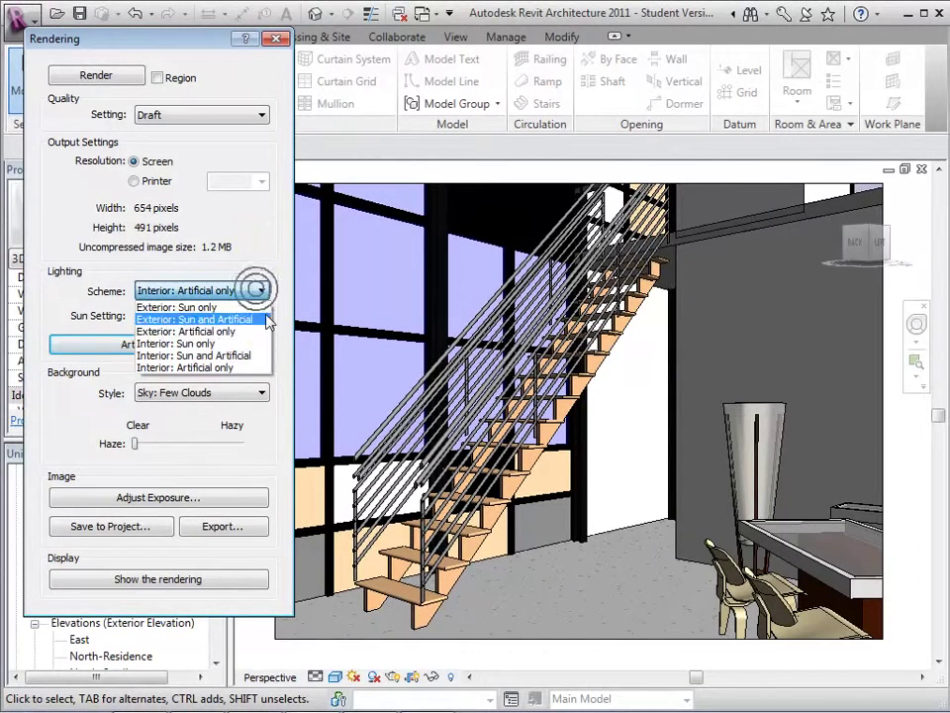
click(254, 366)
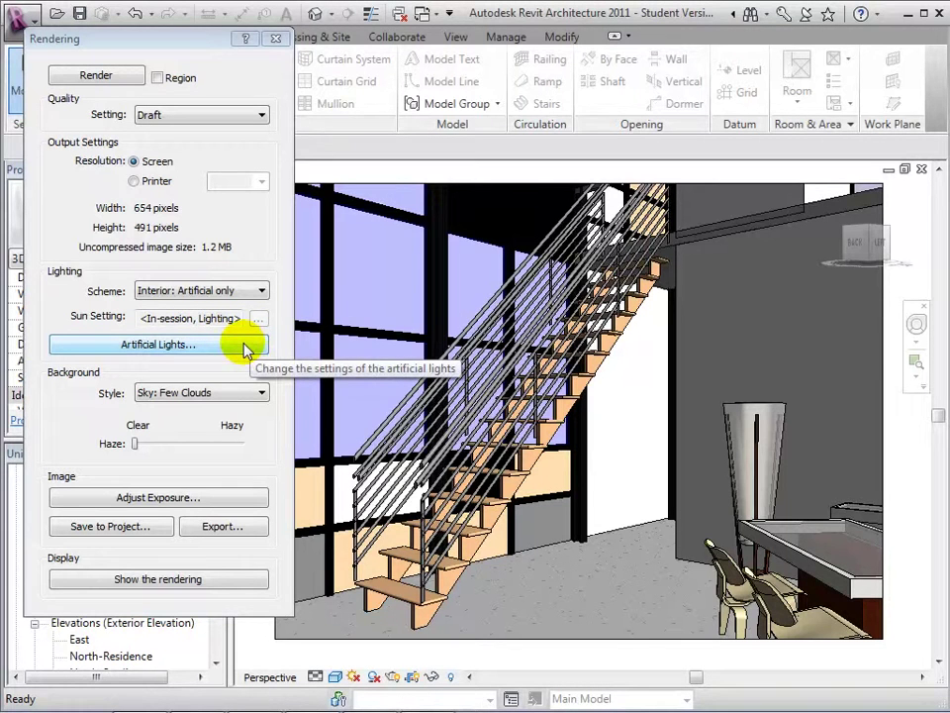
click(245, 349)
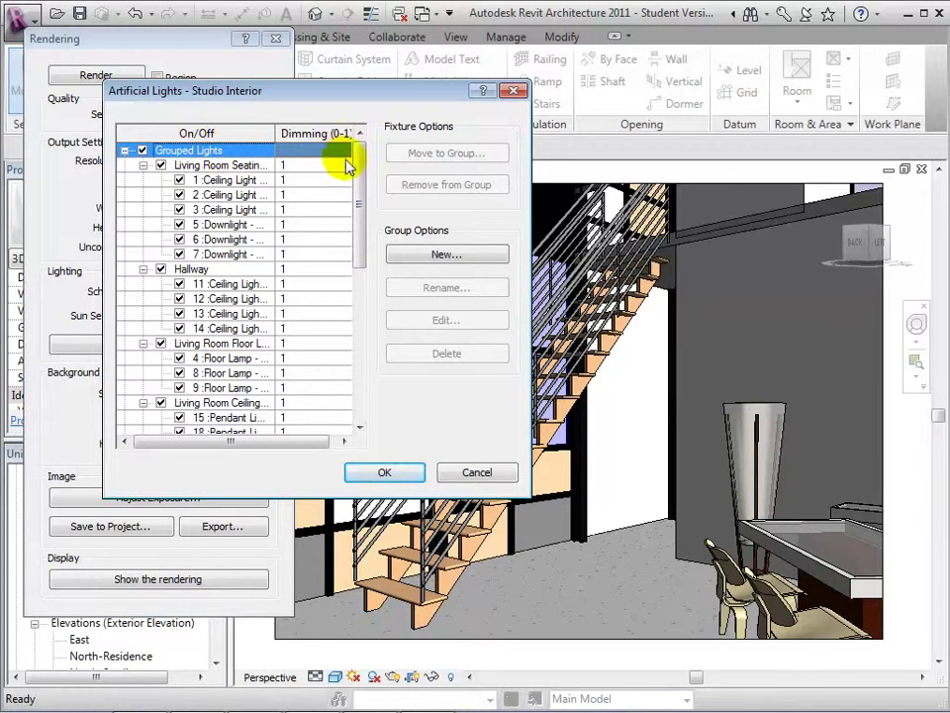
drag(355, 167, 354, 346)
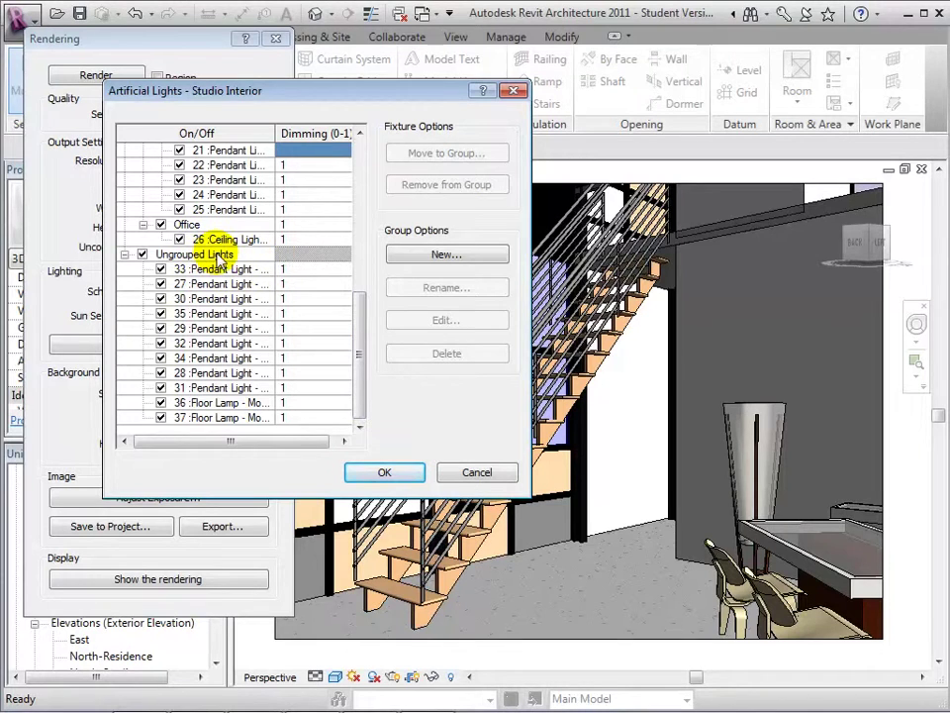
click(142, 255)
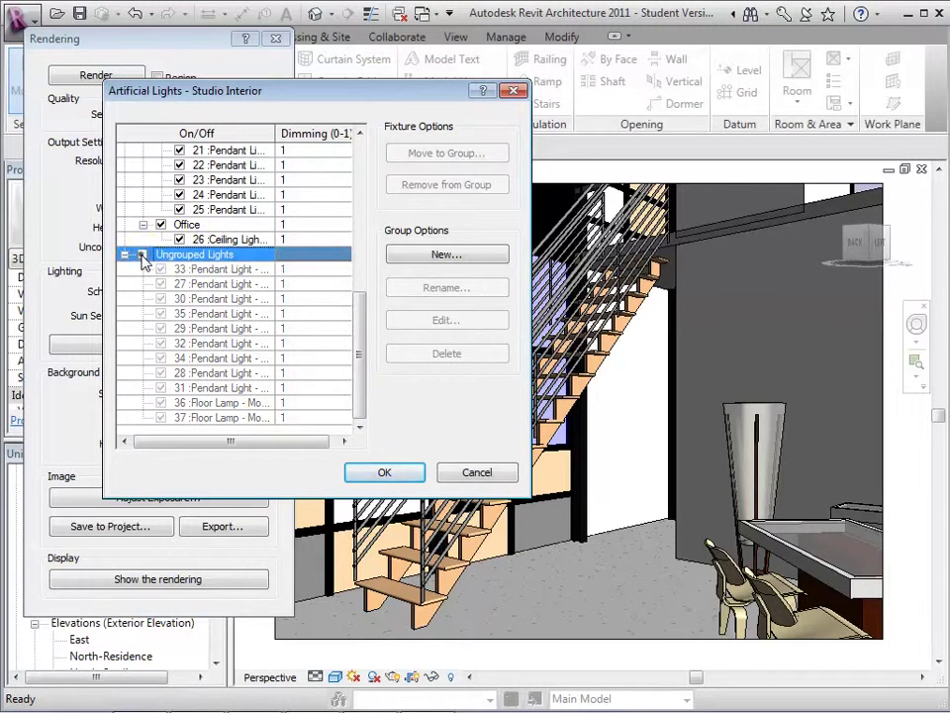
click(142, 255)
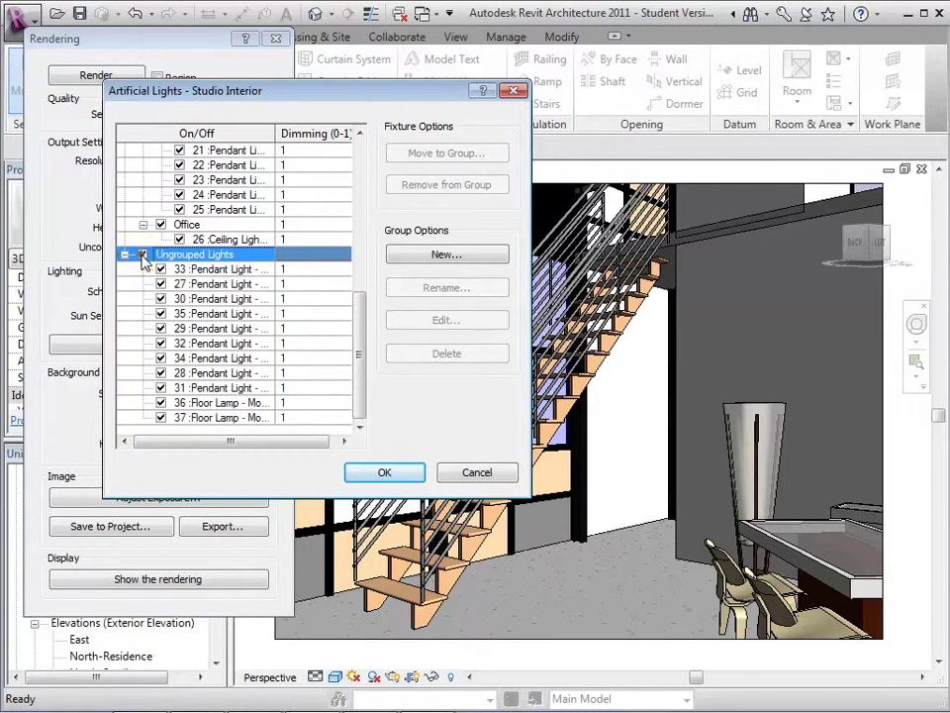
click(161, 314)
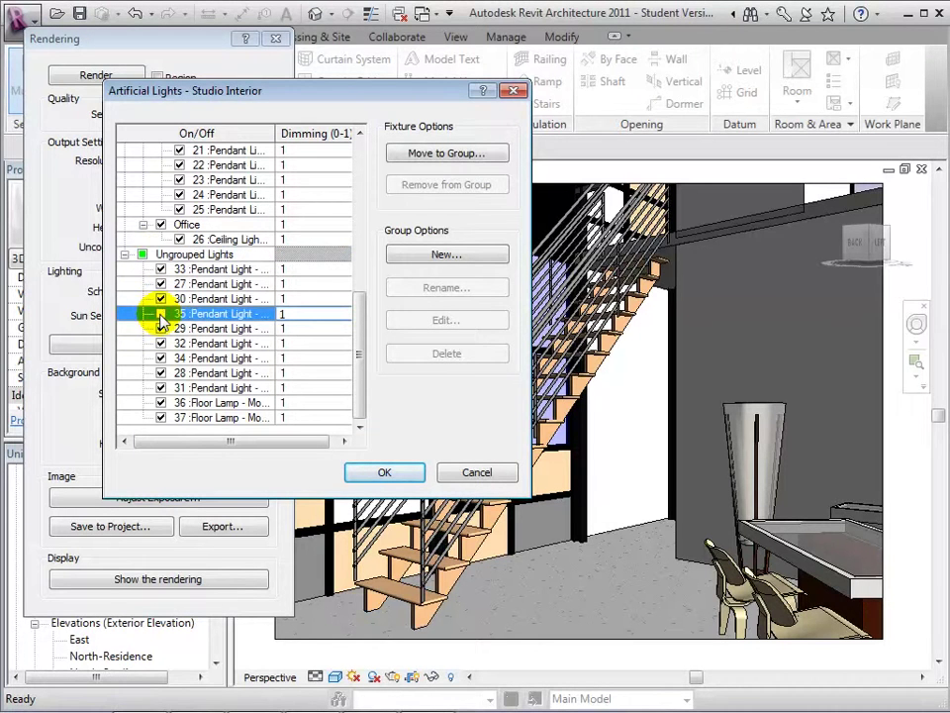
click(160, 313)
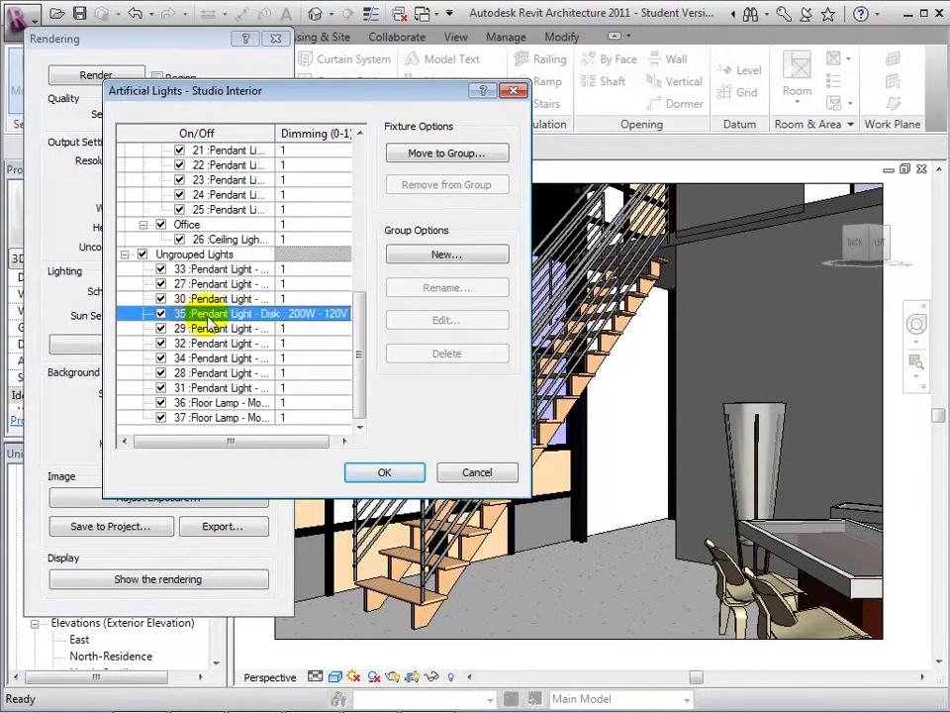
click(306, 315)
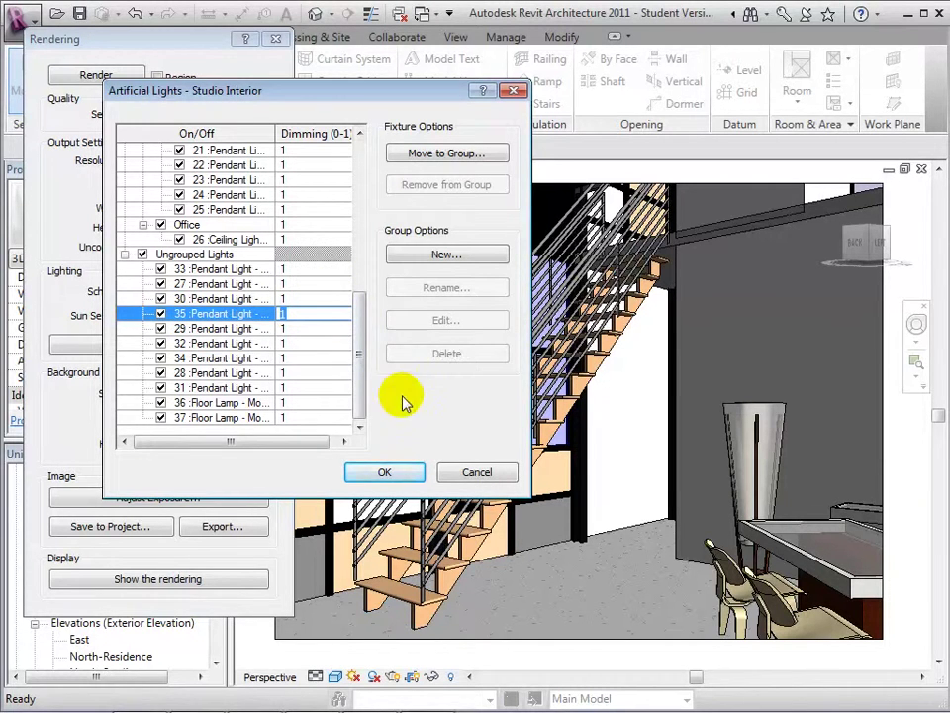
Close the lighting and rendering dialogs and open the Second Floor ceiling plan.
click(399, 471)
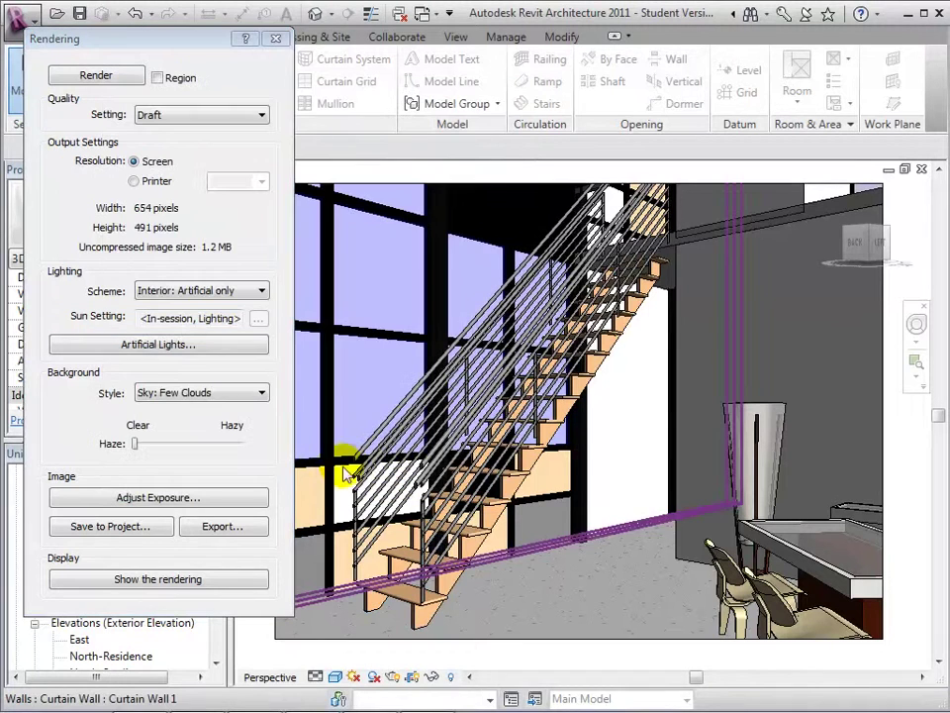
click(277, 38)
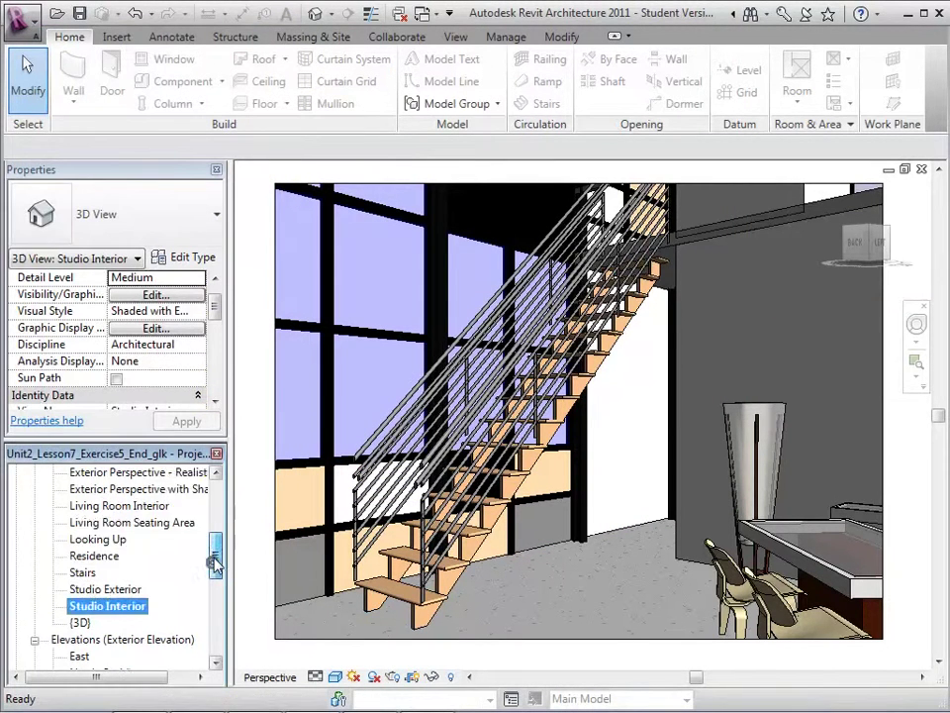
drag(214, 563, 214, 503)
double_click(121, 590)
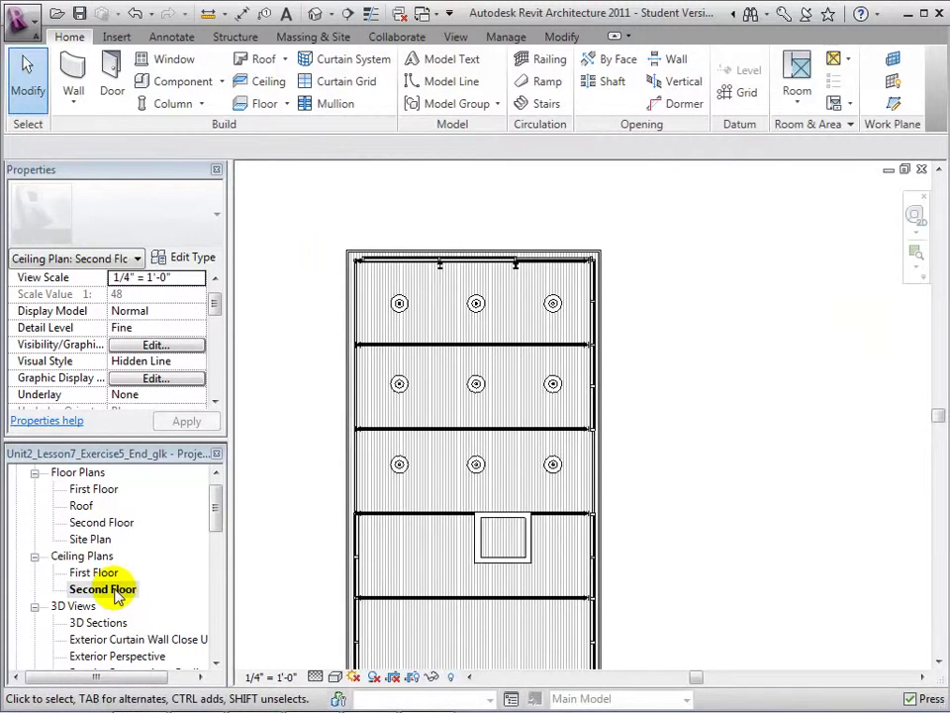
Give the selected pendant lights the Mark SP, accepting the duplicate-mark warning.
click(401, 306)
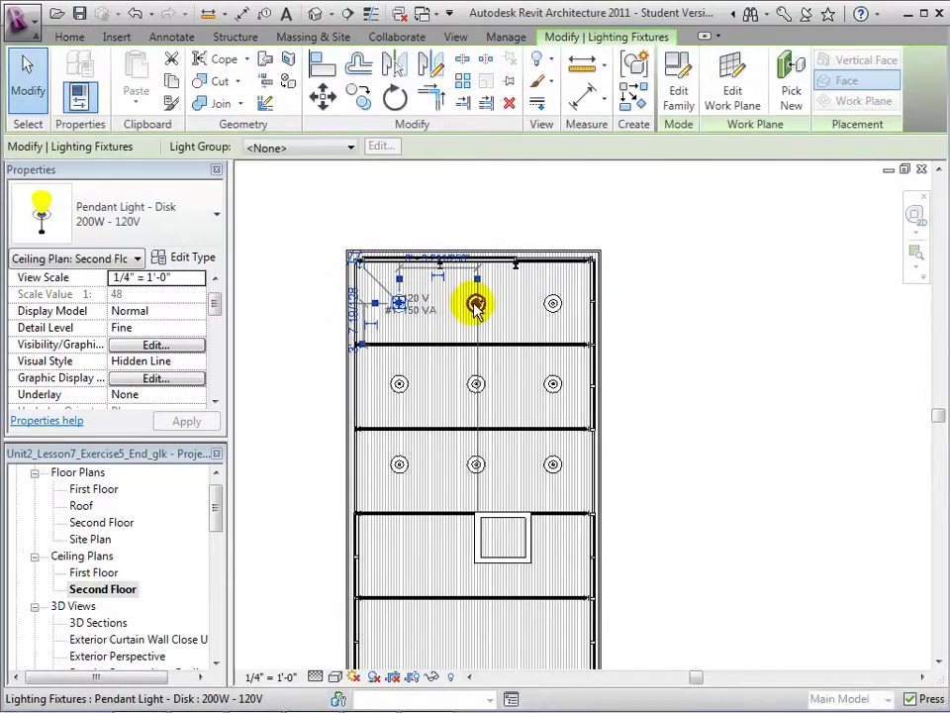
ctrl+click(498, 310)
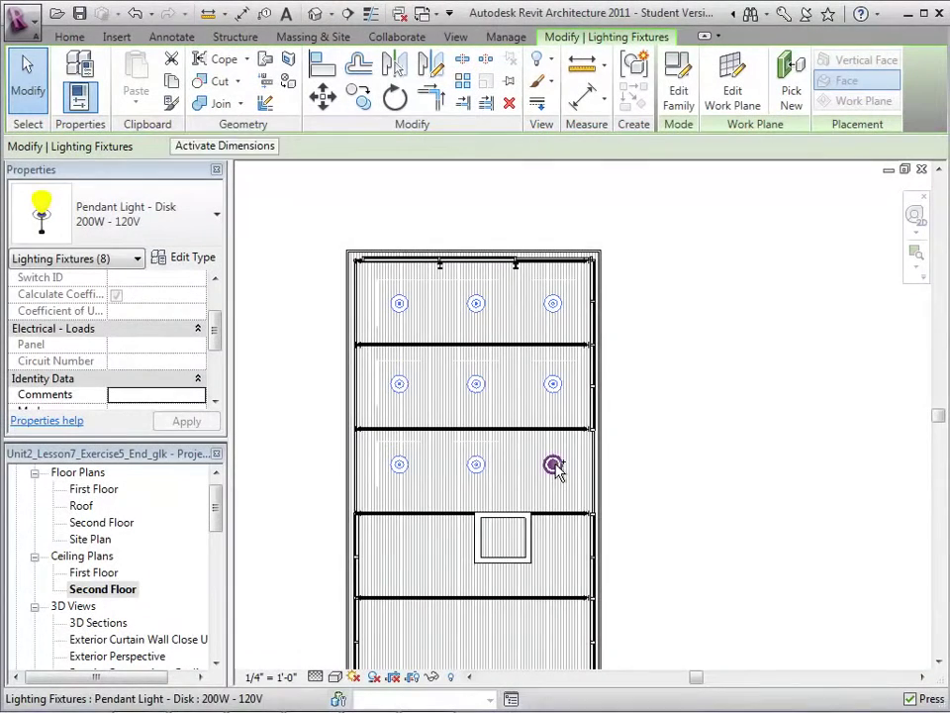
ctrl+click(552, 465)
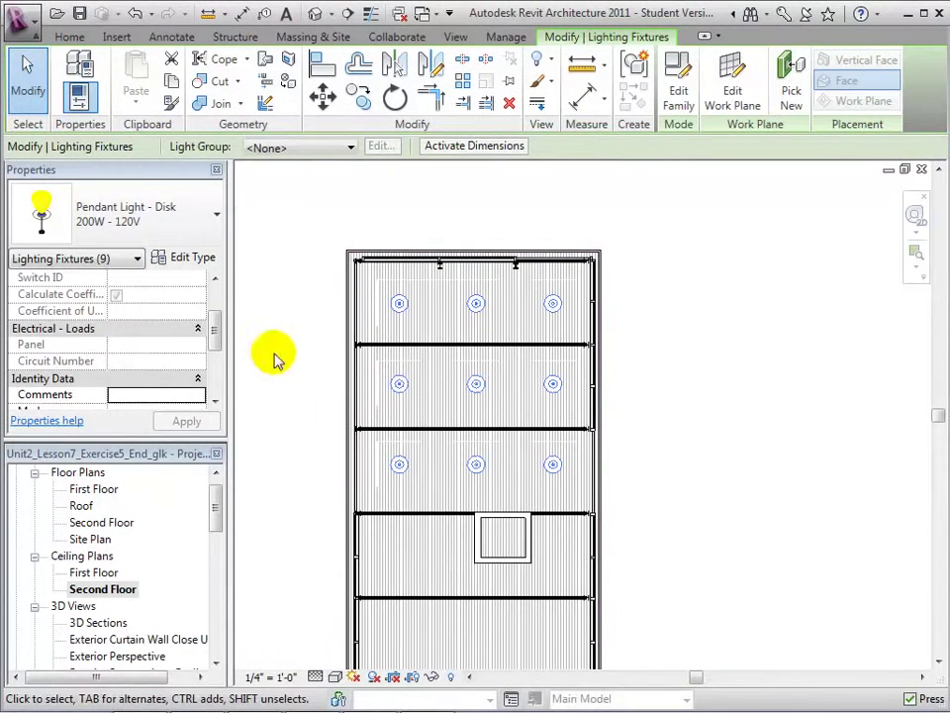
scroll(220, 342, down, 3)
click(174, 360)
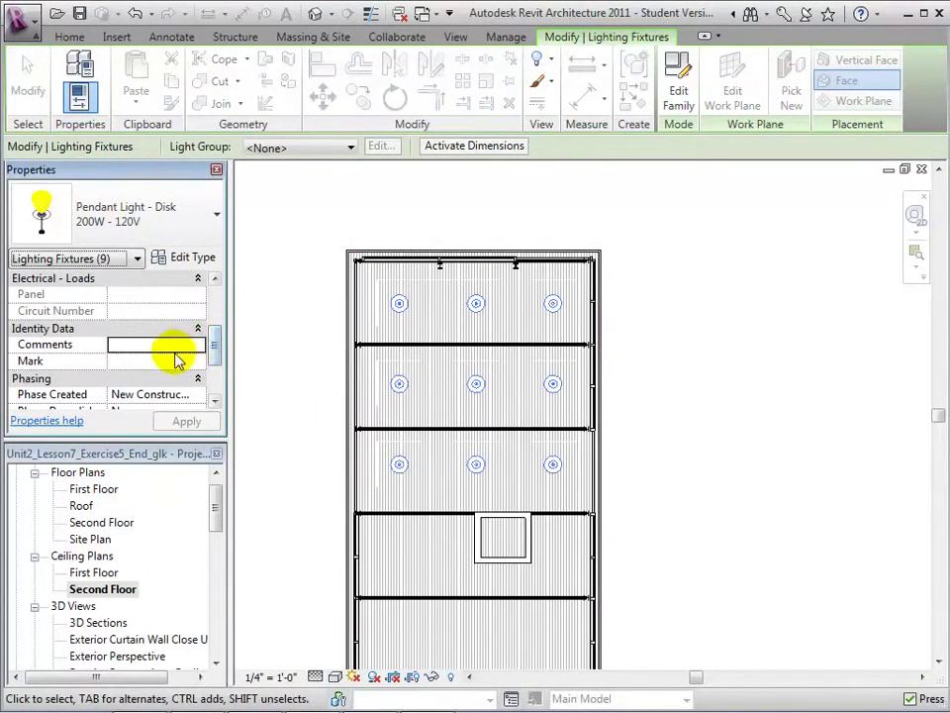
click(169, 342)
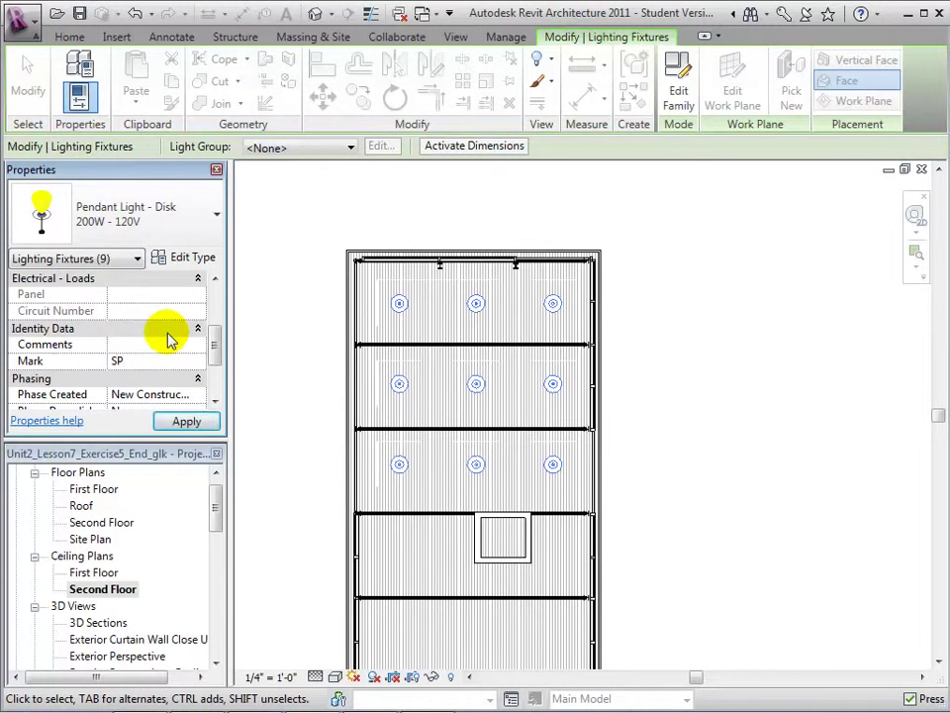
click(186, 422)
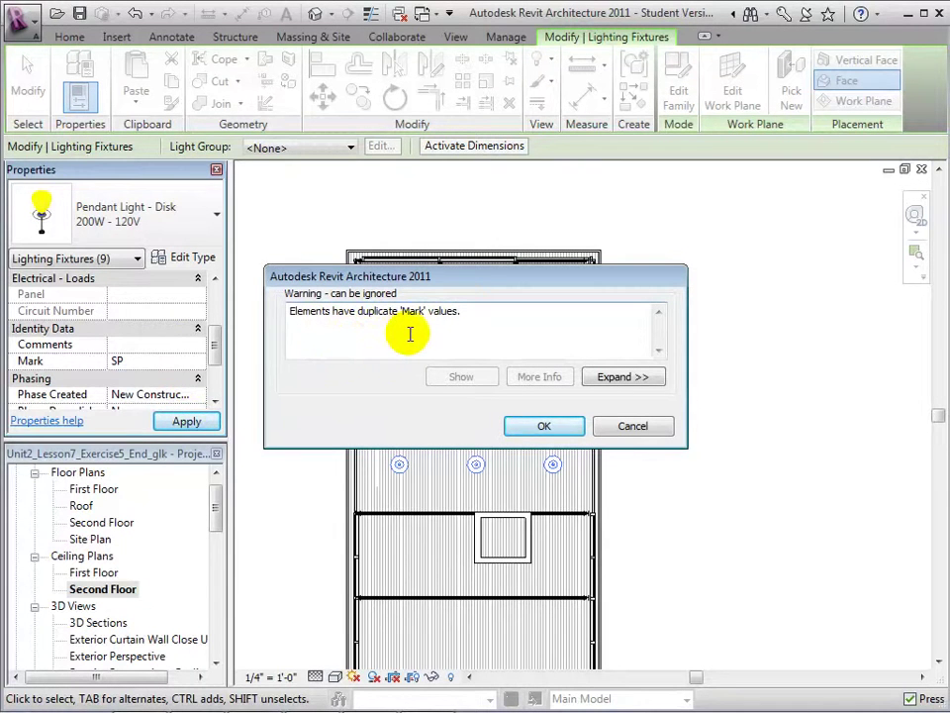
click(535, 426)
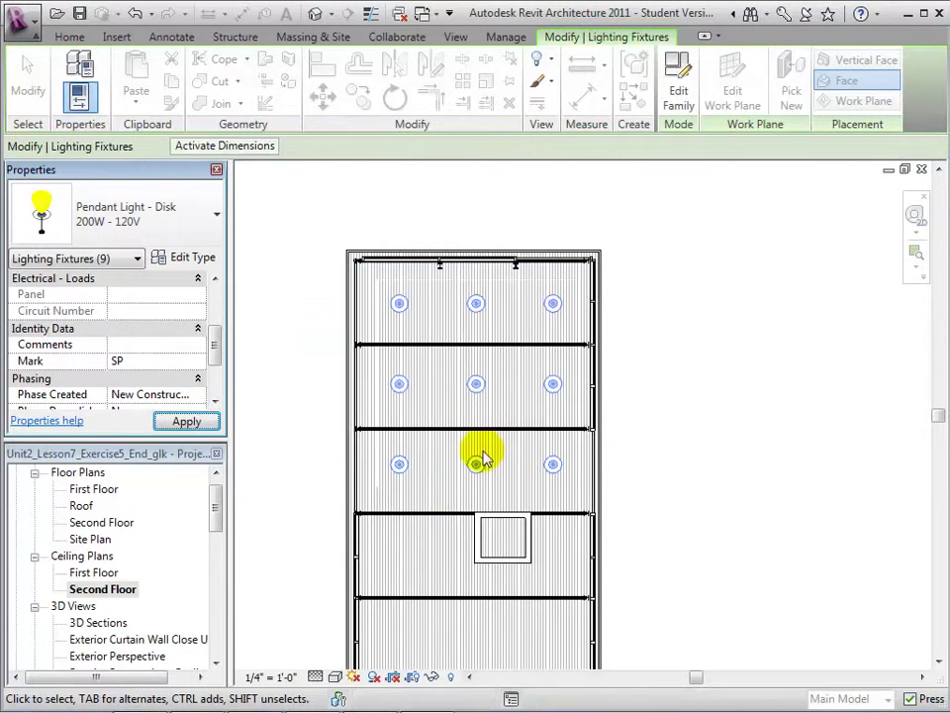
On the First Floor plan, mark both Modern floor lamps SF, accepting the duplicate warning.
double_click(104, 491)
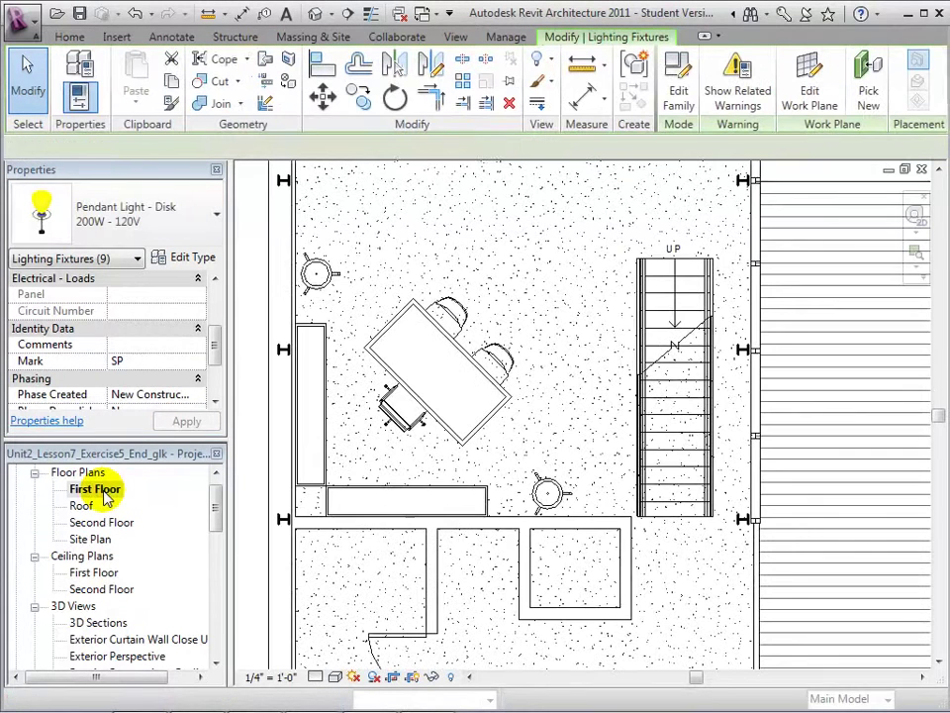
click(319, 297)
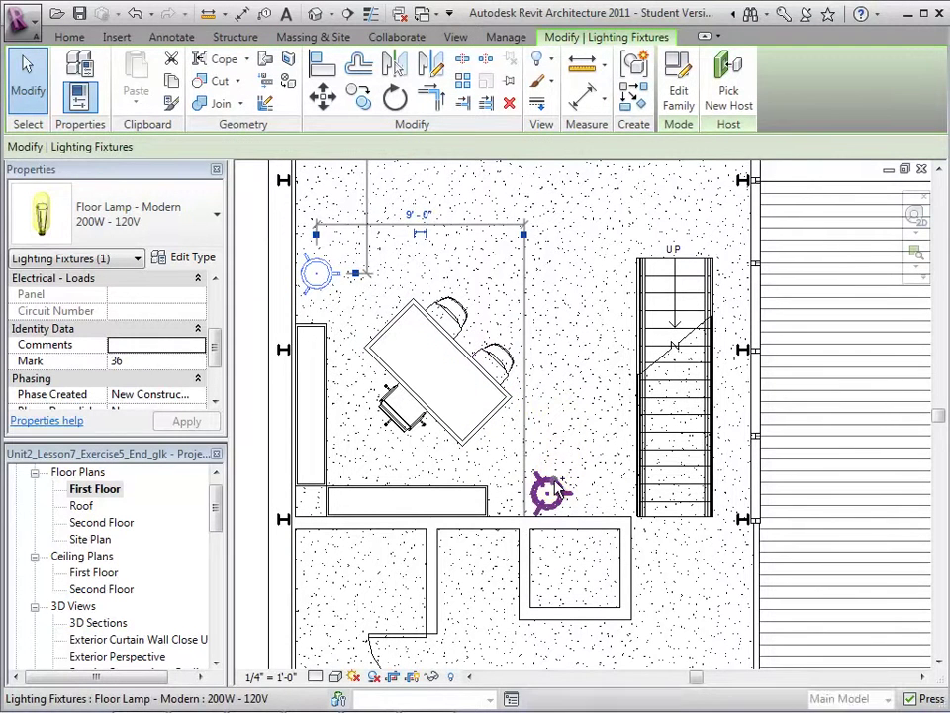
ctrl+click(555, 490)
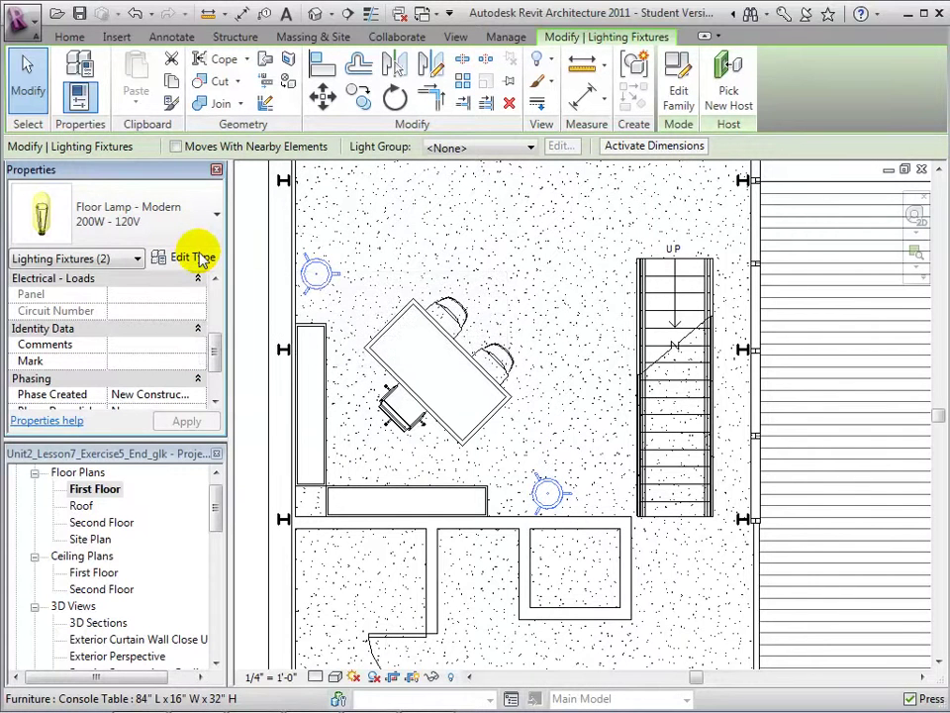
text(S)
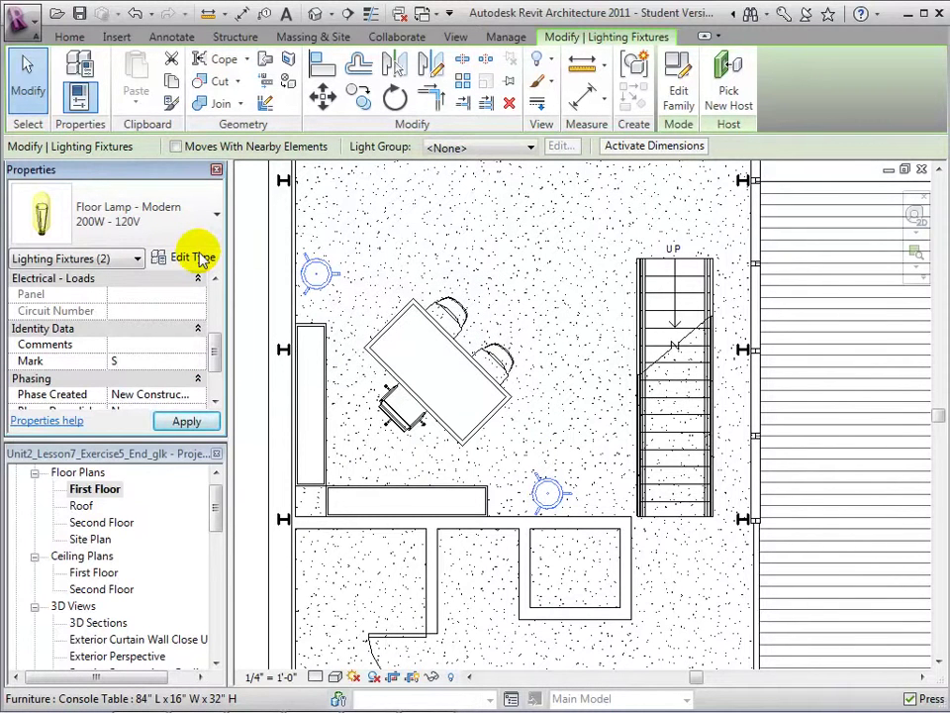
text(F)
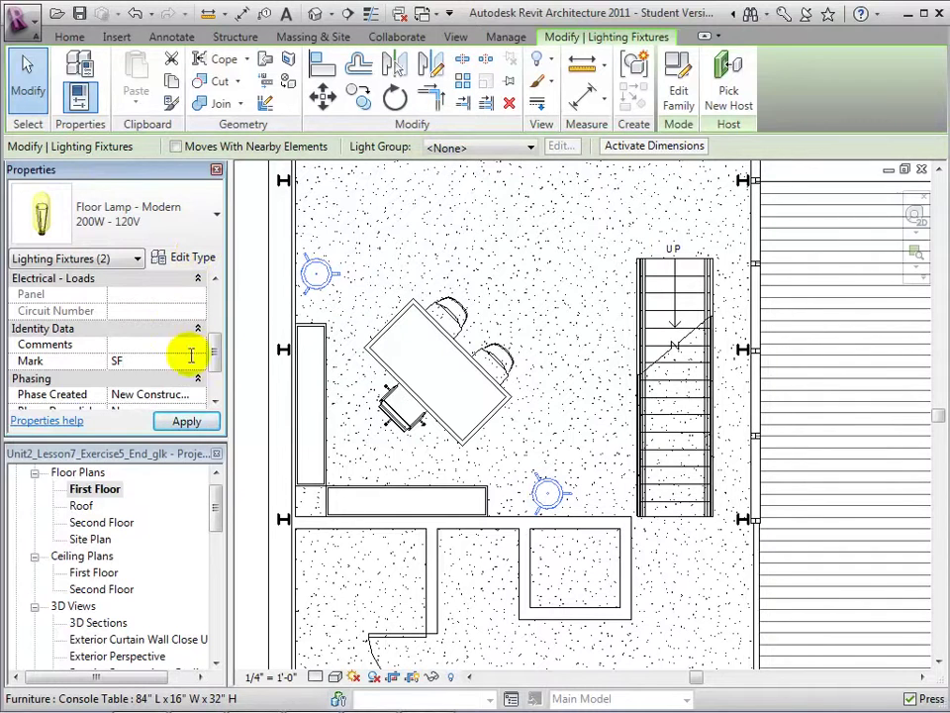
click(187, 421)
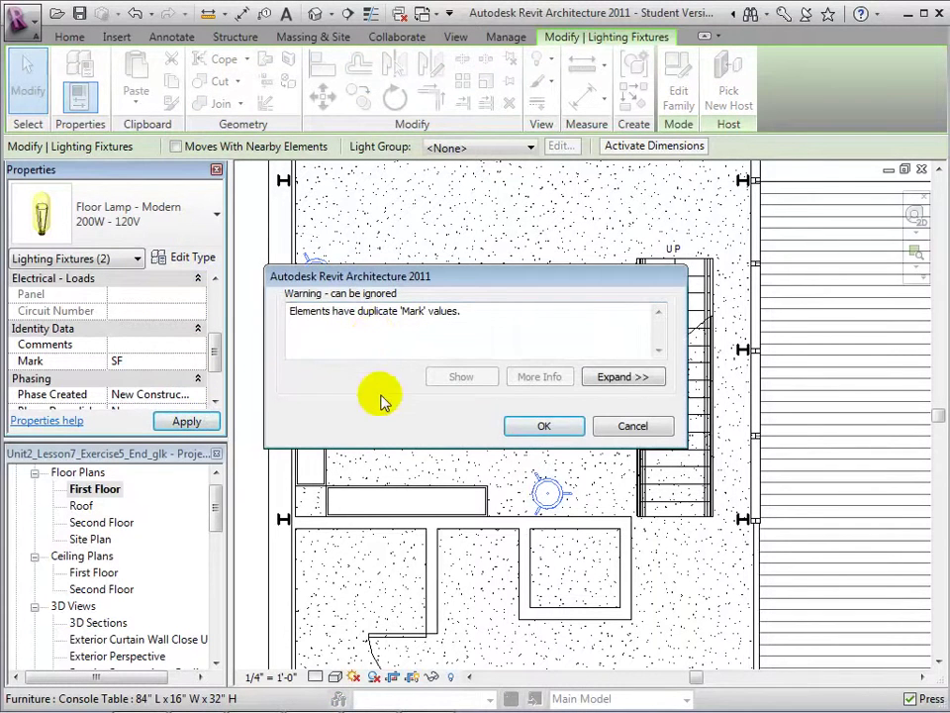
click(517, 426)
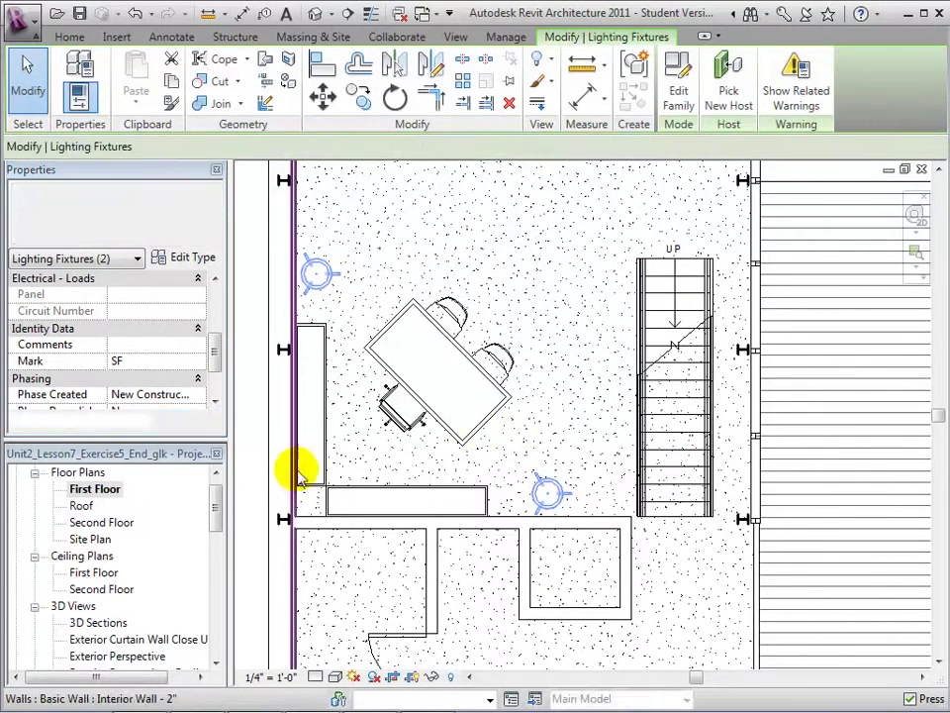
click(215, 500)
drag(215, 500, 208, 560)
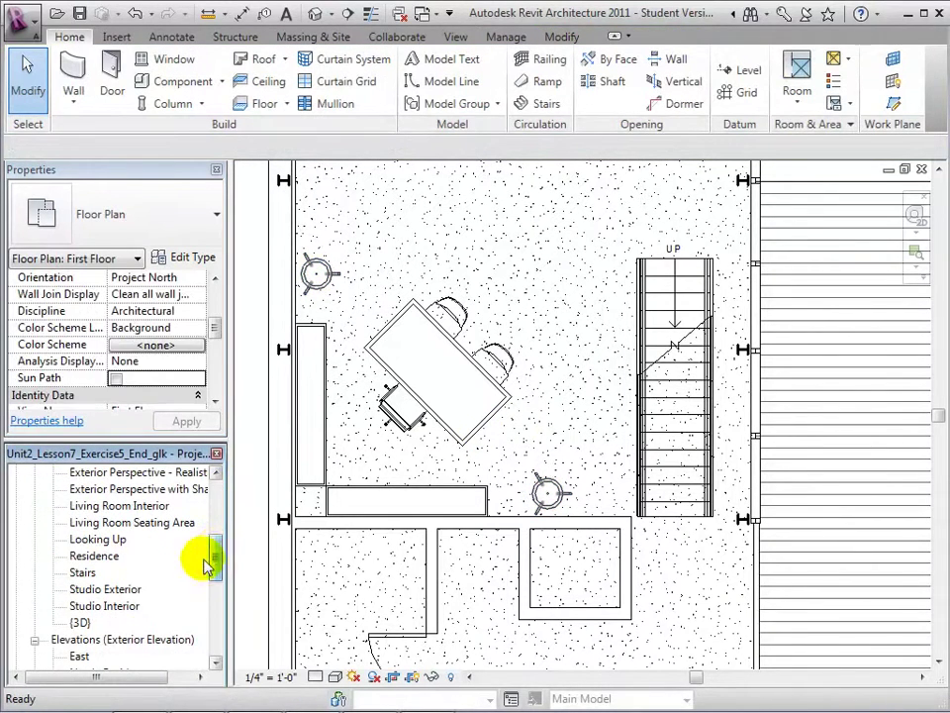
Open the Studio Interior 3D view and list its ungrouped SP and SF artificial lights.
double_click(127, 606)
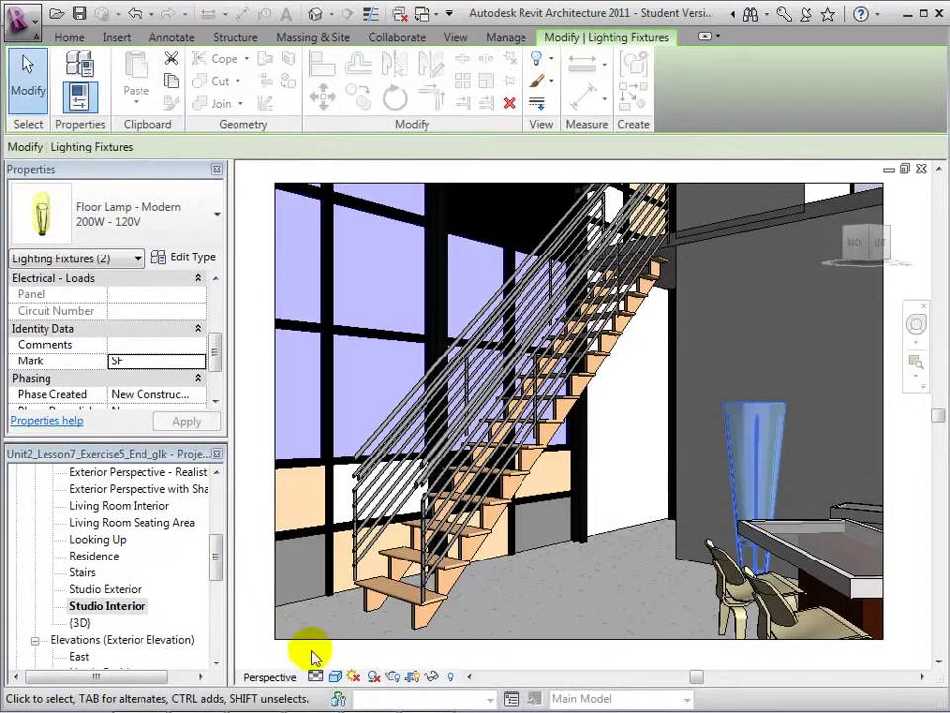
click(392, 676)
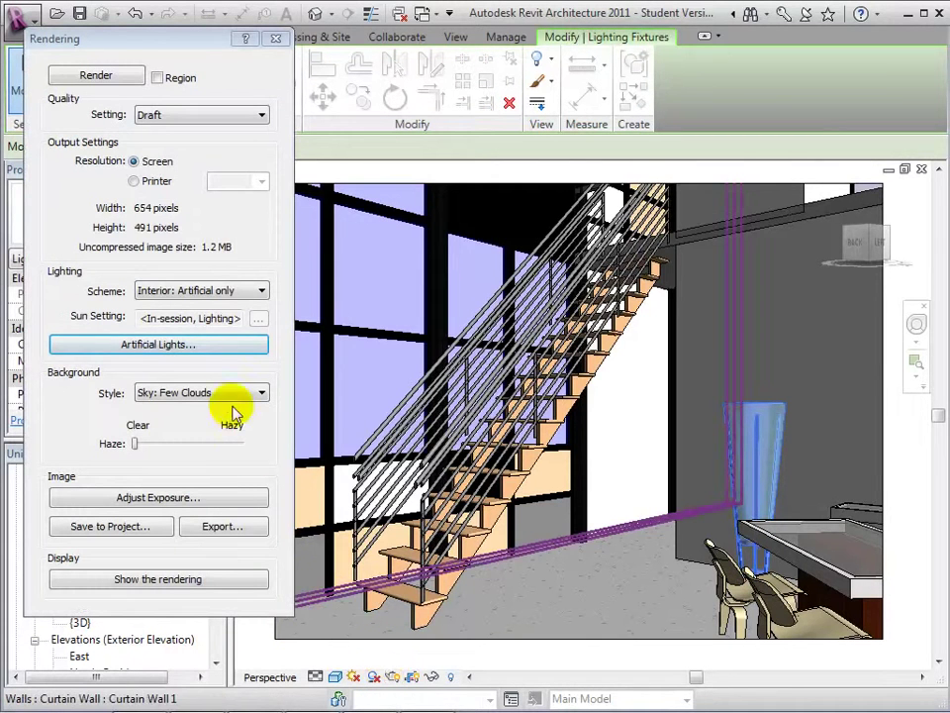
click(203, 348)
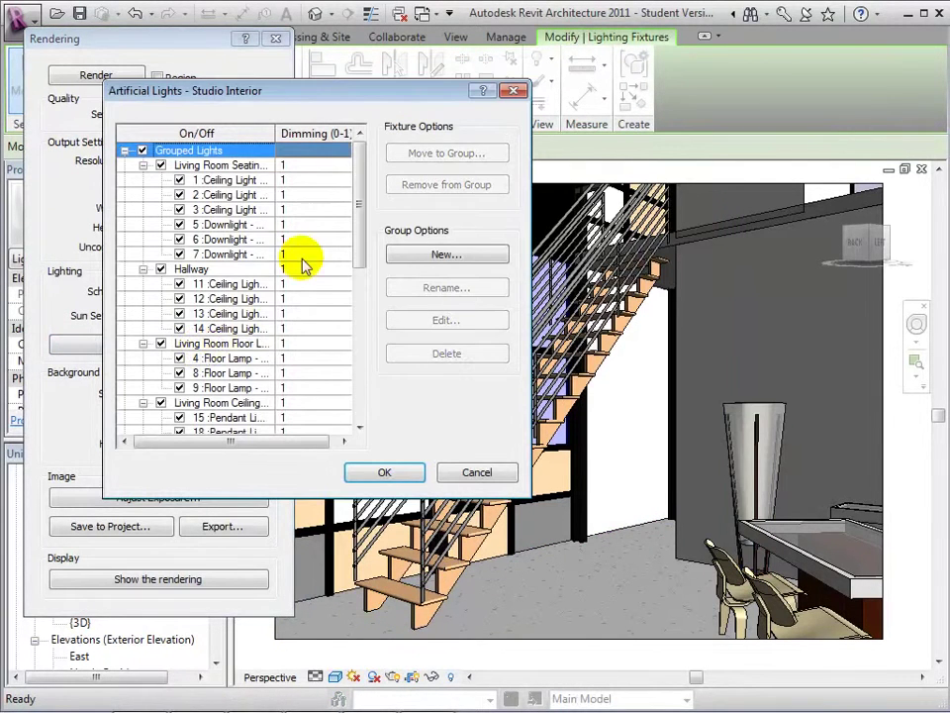
drag(359, 206, 356, 354)
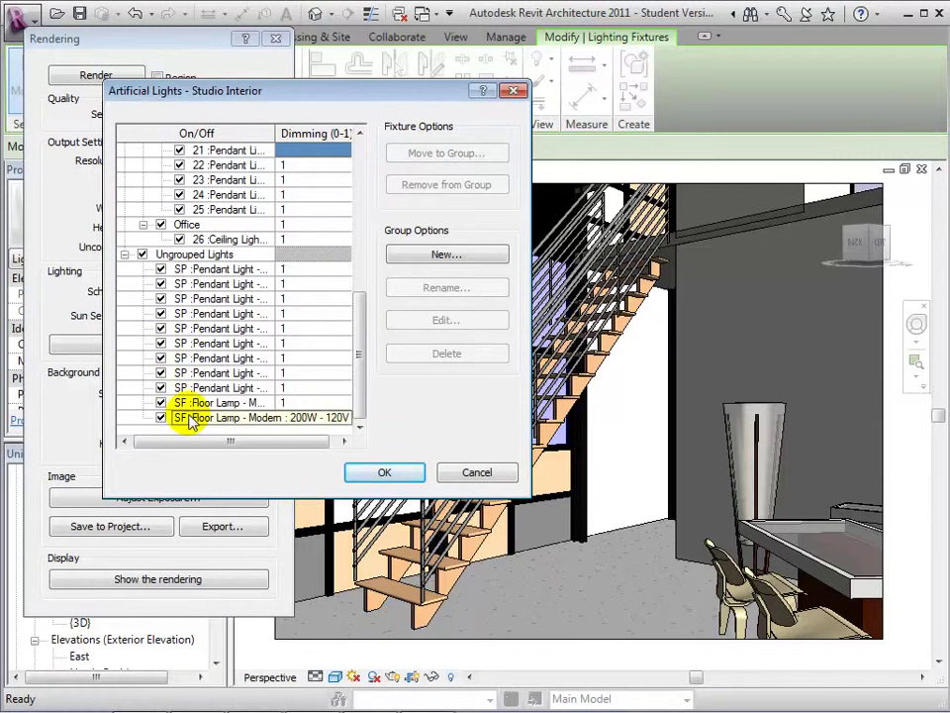
Add a new empty light group named 'Studio Lights'.
click(418, 257)
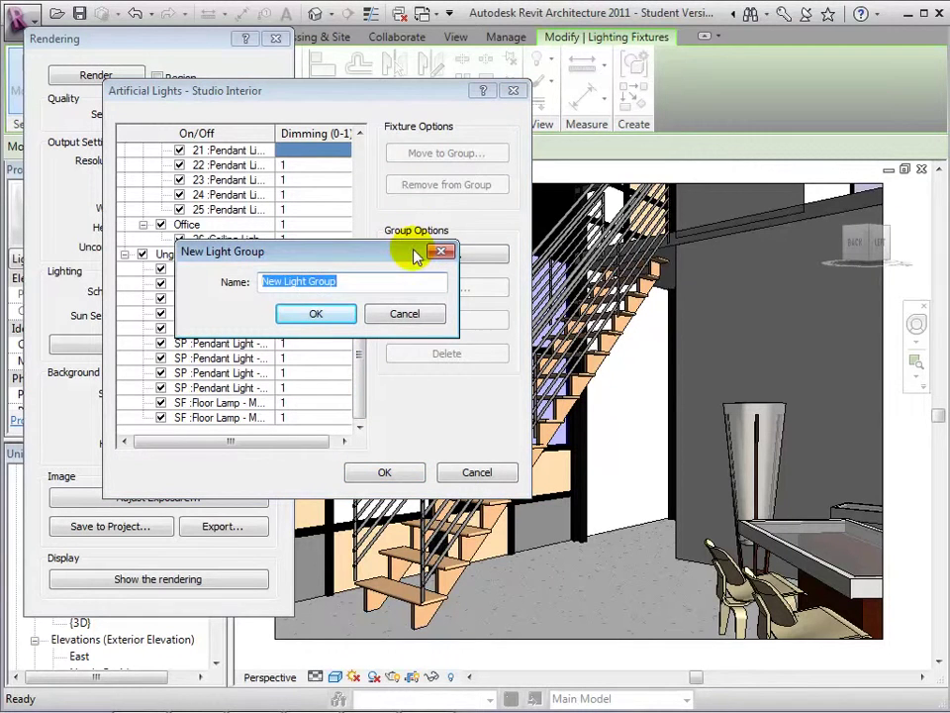
text(Studio)
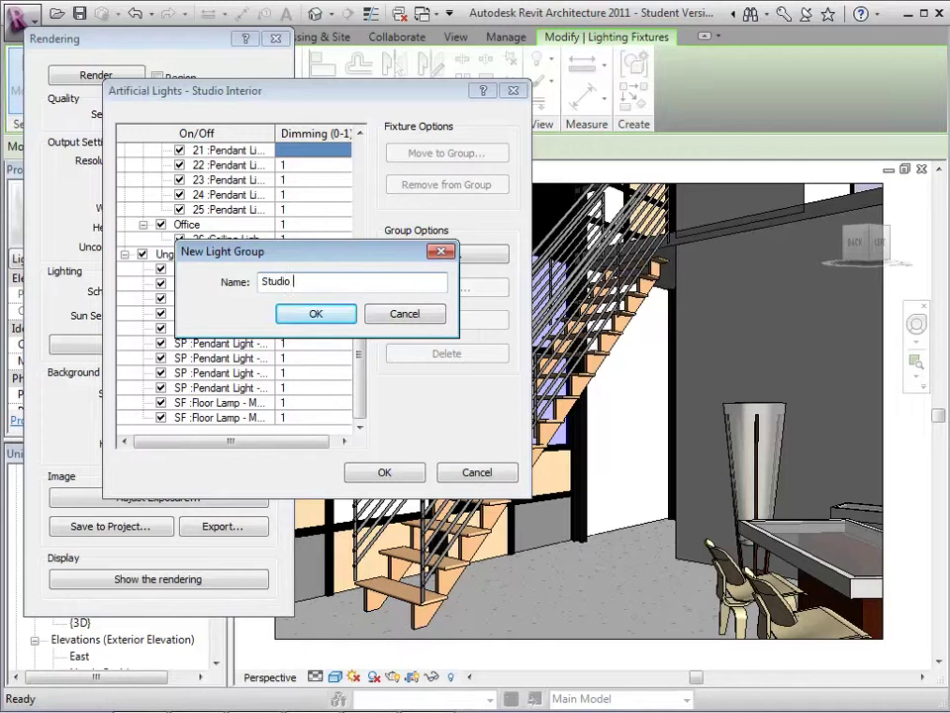
text( Lights)
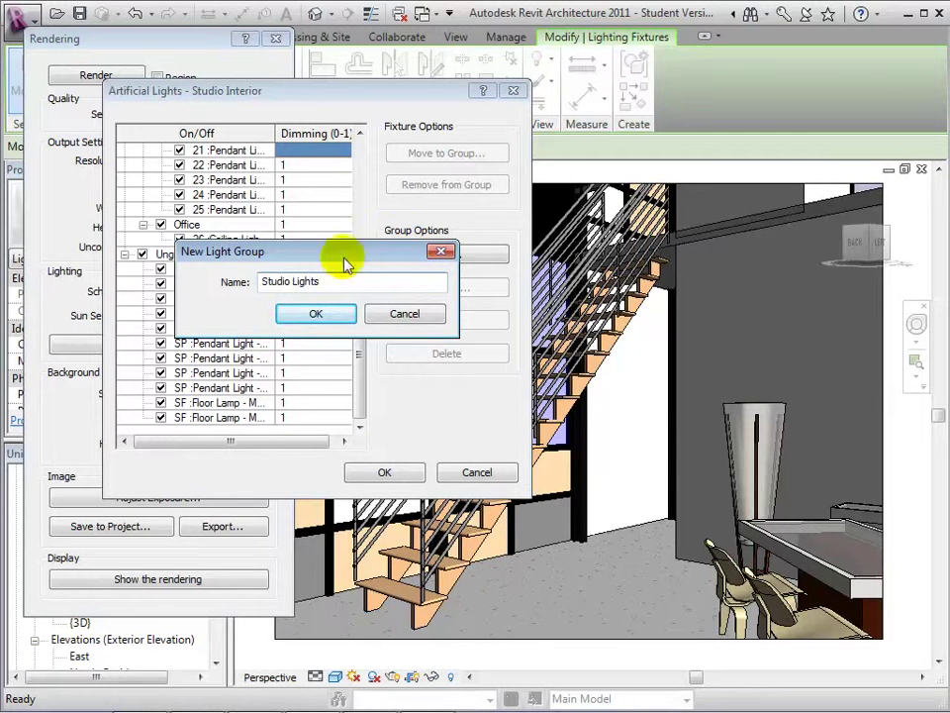
click(322, 315)
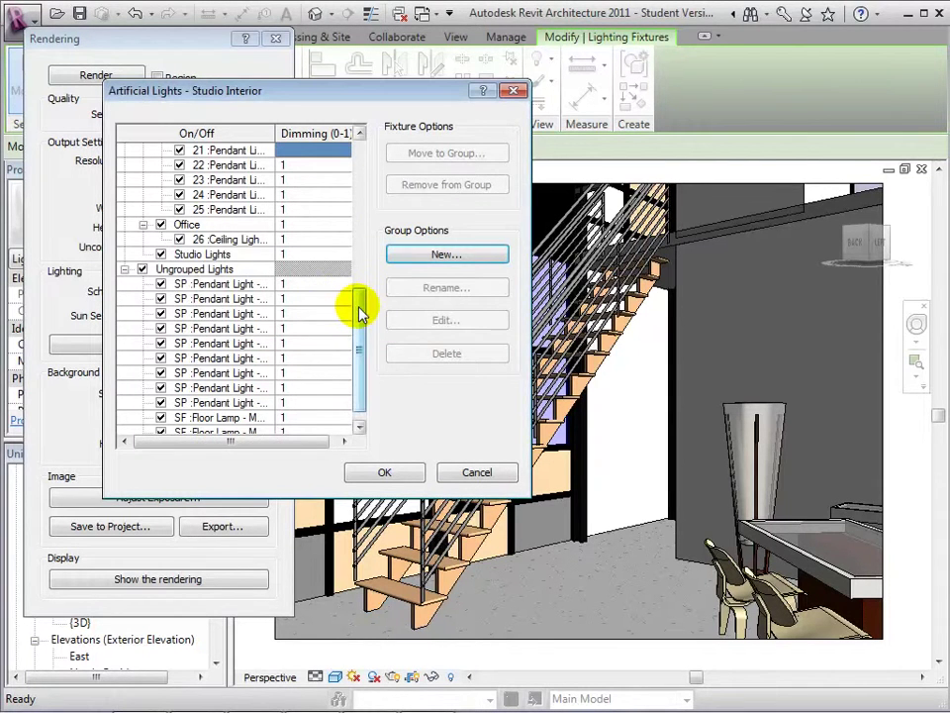
mouse_move(361, 308)
mouse_down()
mouse_move(356, 163)
mouse_move(369, 264)
mouse_move(360, 308)
mouse_up()
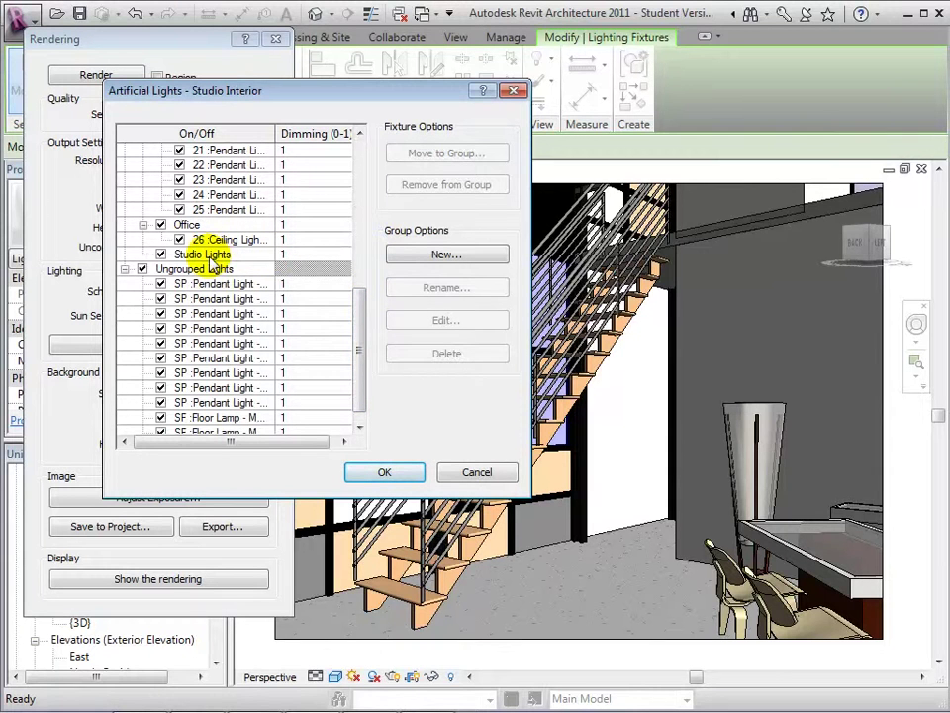
Move the nine SP pendant lights and two SF floor lamps into Studio Lights.
click(169, 285)
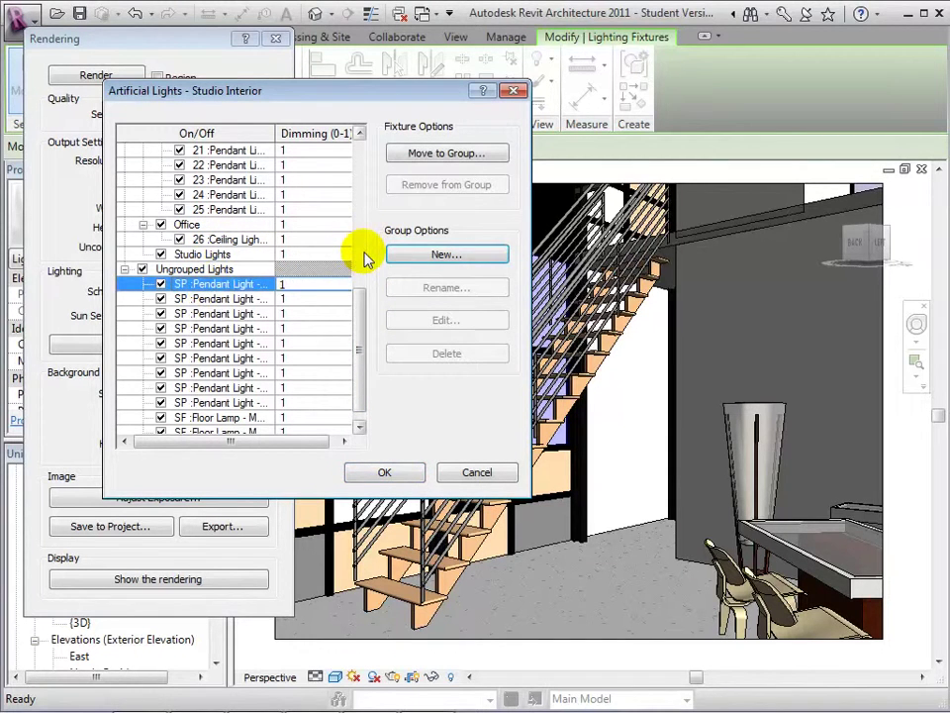
key(shift+Down)
key(shift+Down)
key(shift+Down)
key(shift+Down)
key(shift+Down)
key(shift+Down)
key(shift+Down)
key(shift+Down)
key(shift+Down)
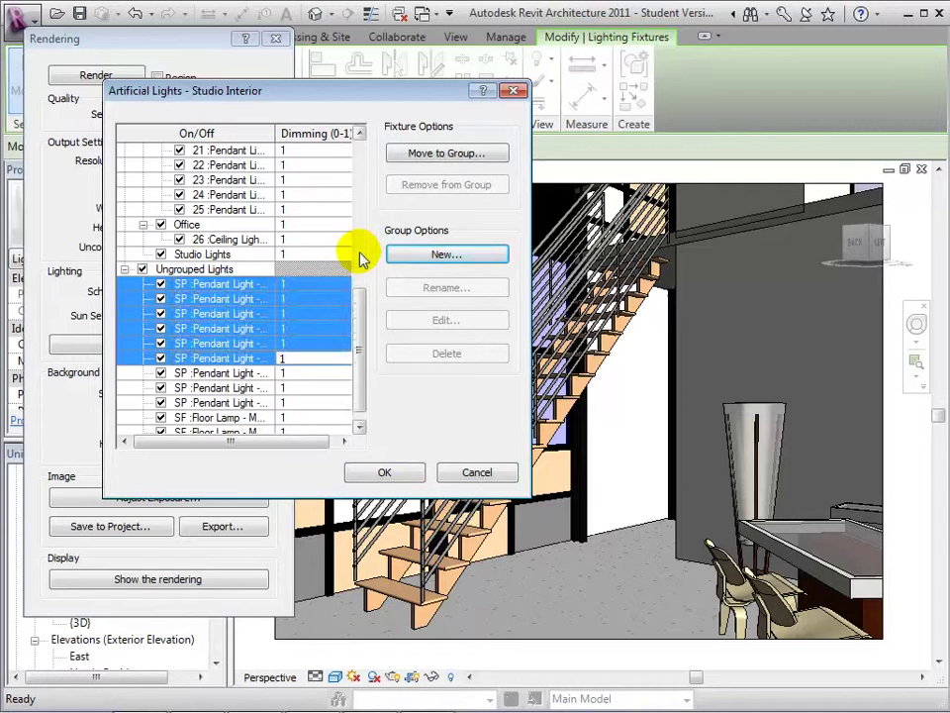
key(shift+Down)
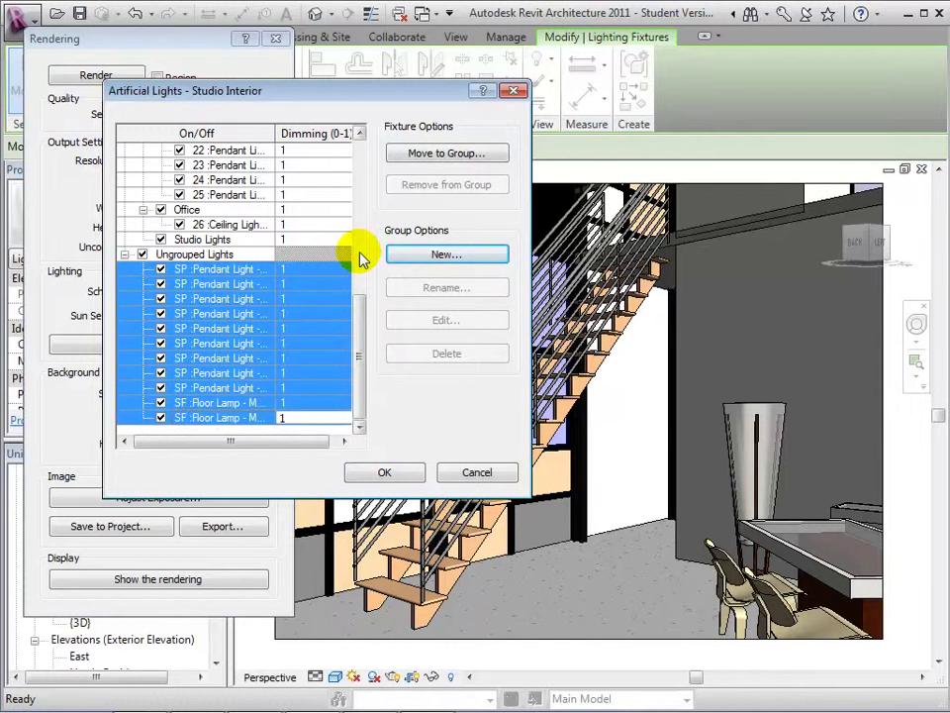
click(427, 156)
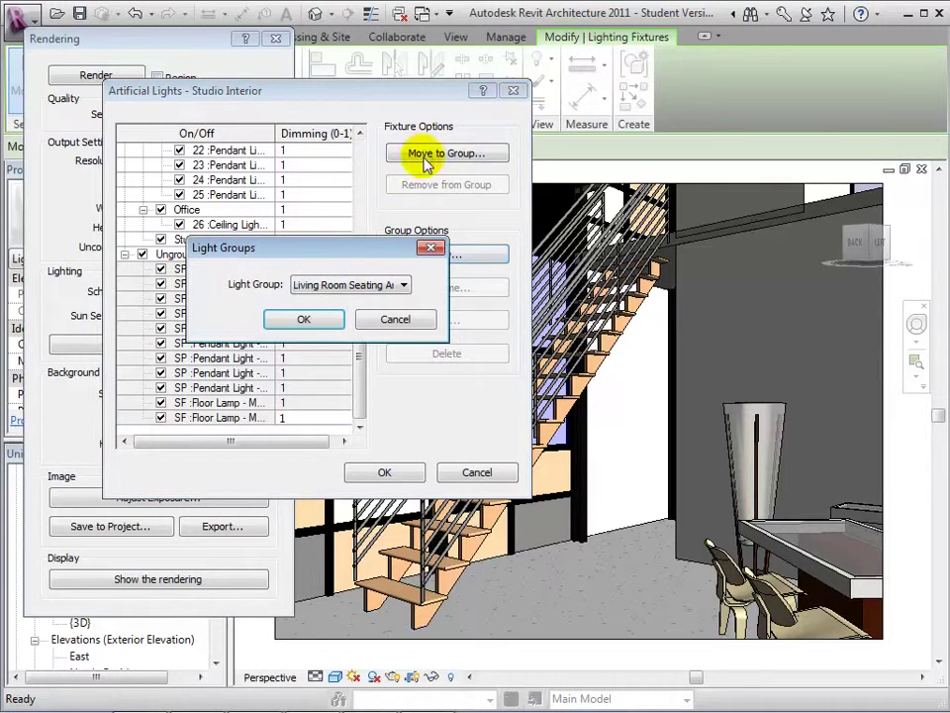
click(403, 285)
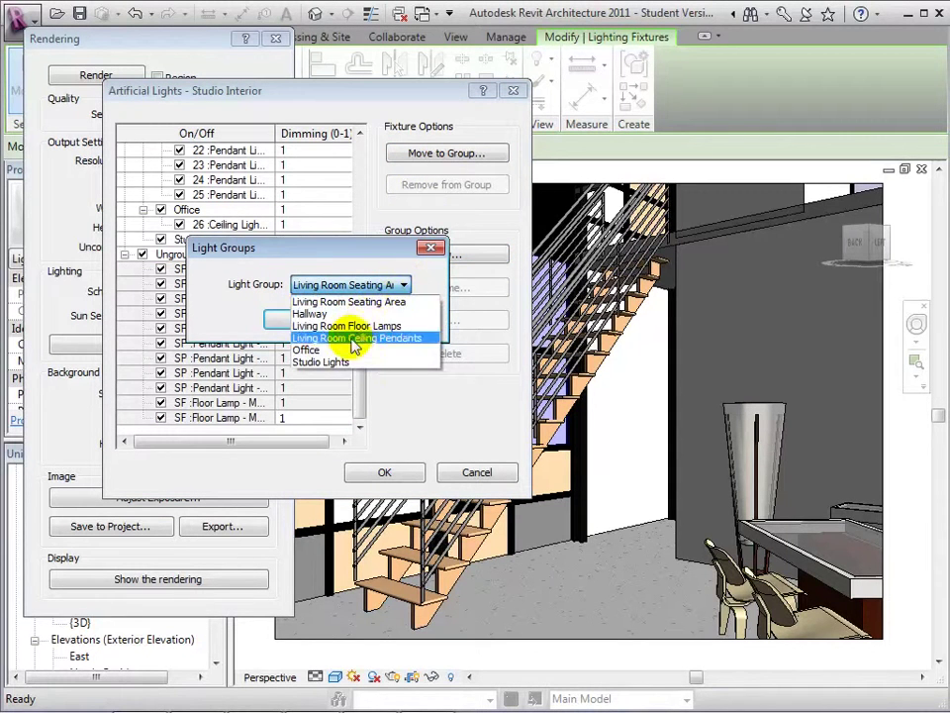
click(346, 362)
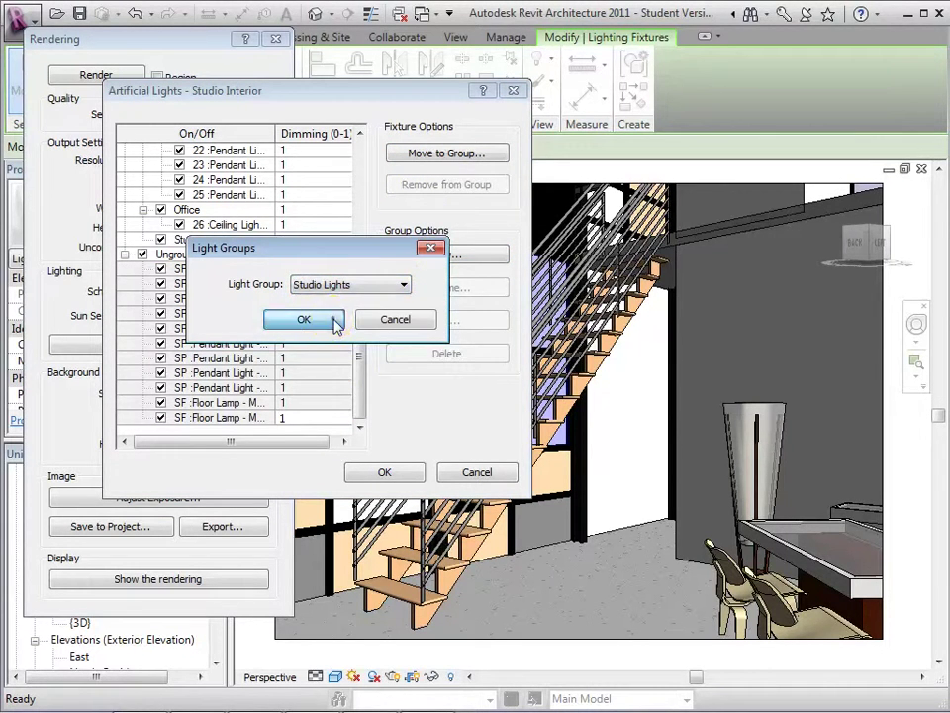
click(327, 319)
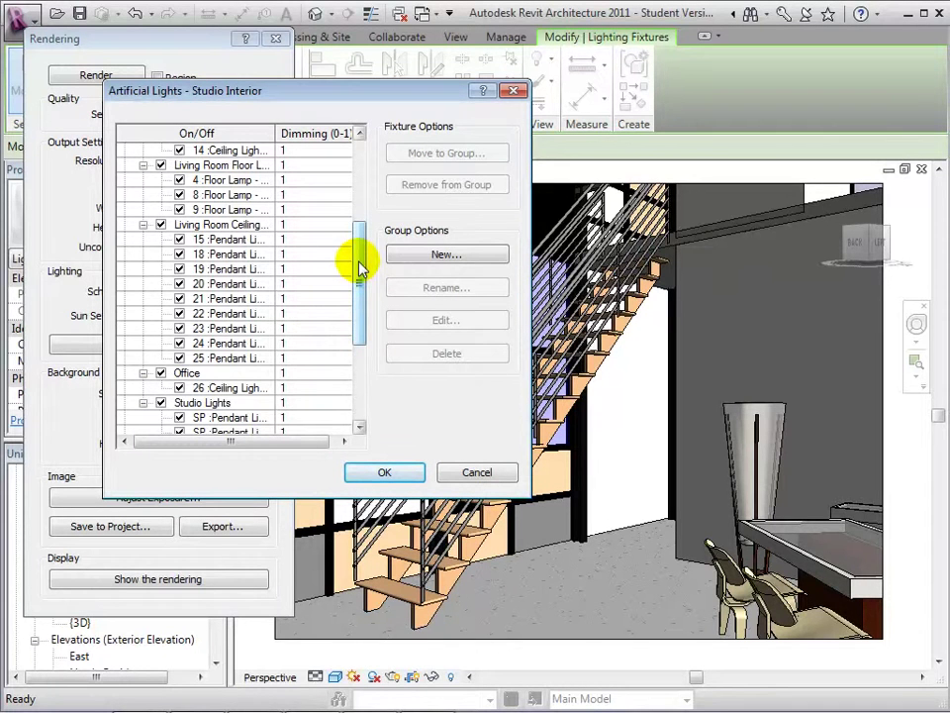
drag(360, 267, 360, 329)
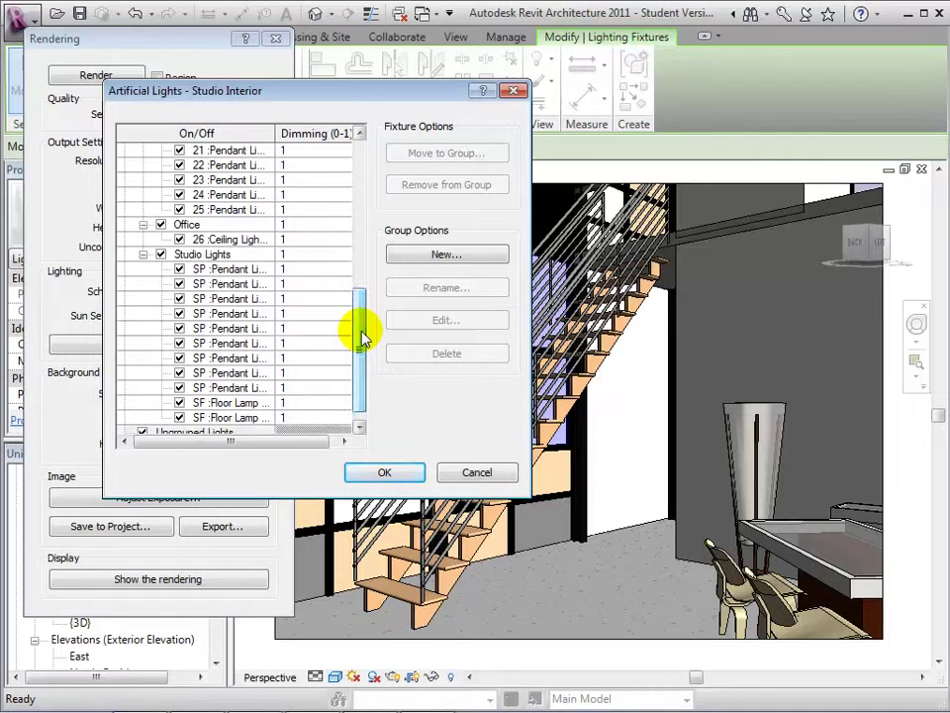
Set the Studio Lights group's dimming to 0.5 and confirm the artificial light changes.
click(162, 256)
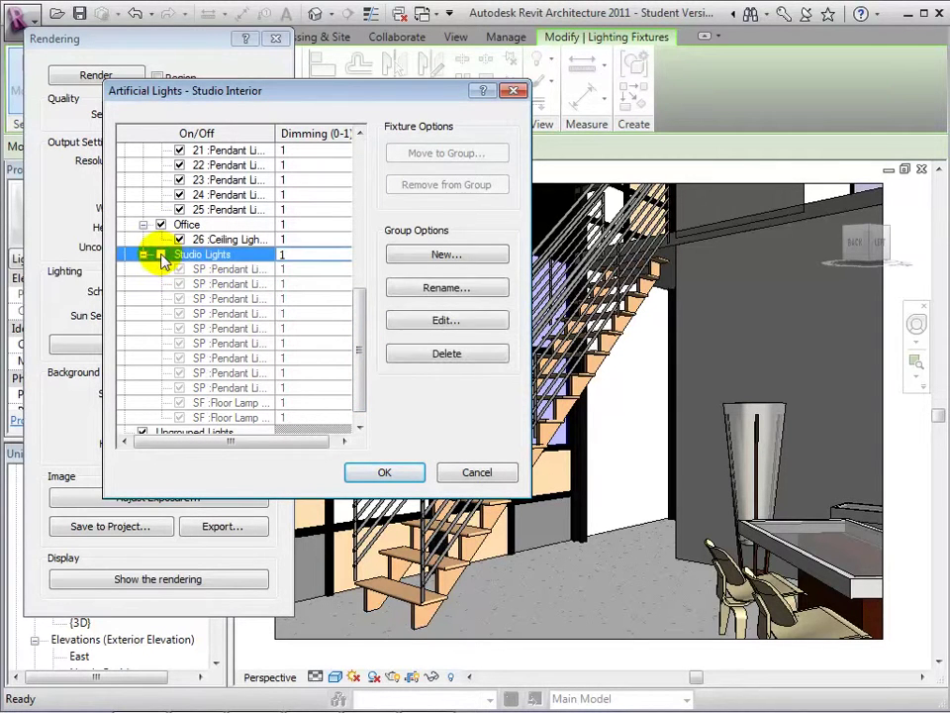
click(161, 255)
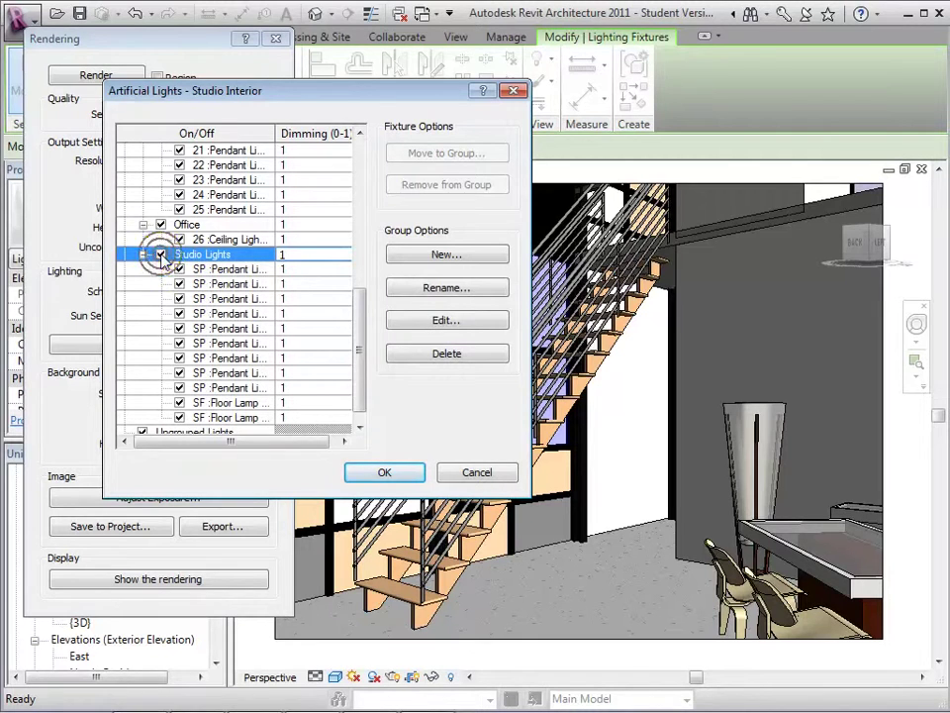
click(314, 255)
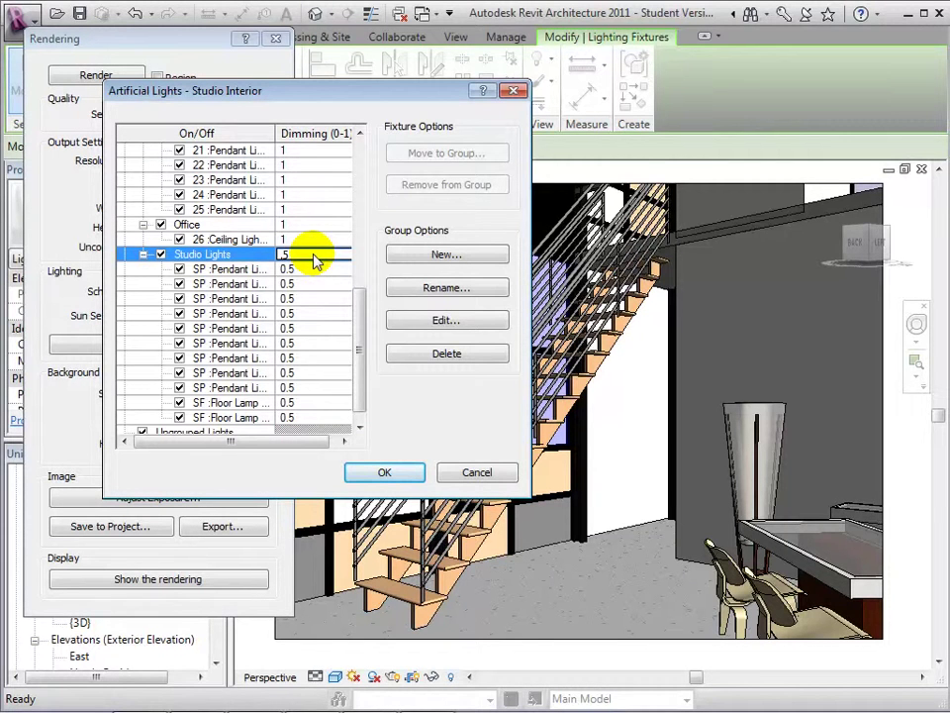
click(385, 474)
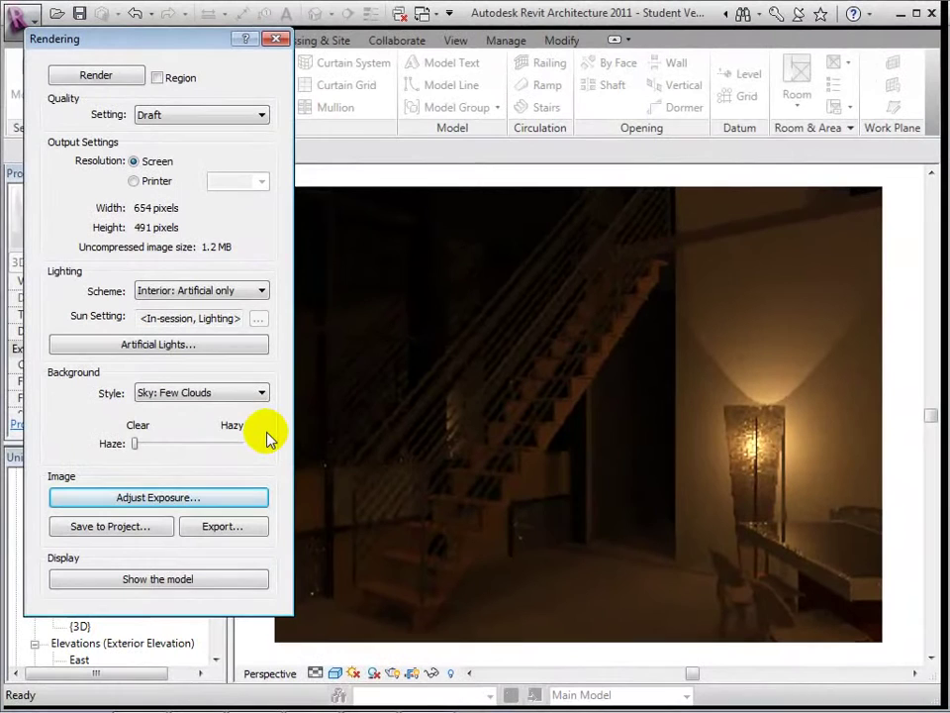
Apply exposure settings of value 7, highlights 0.5 and shadows 0.1 to the studio render.
click(182, 498)
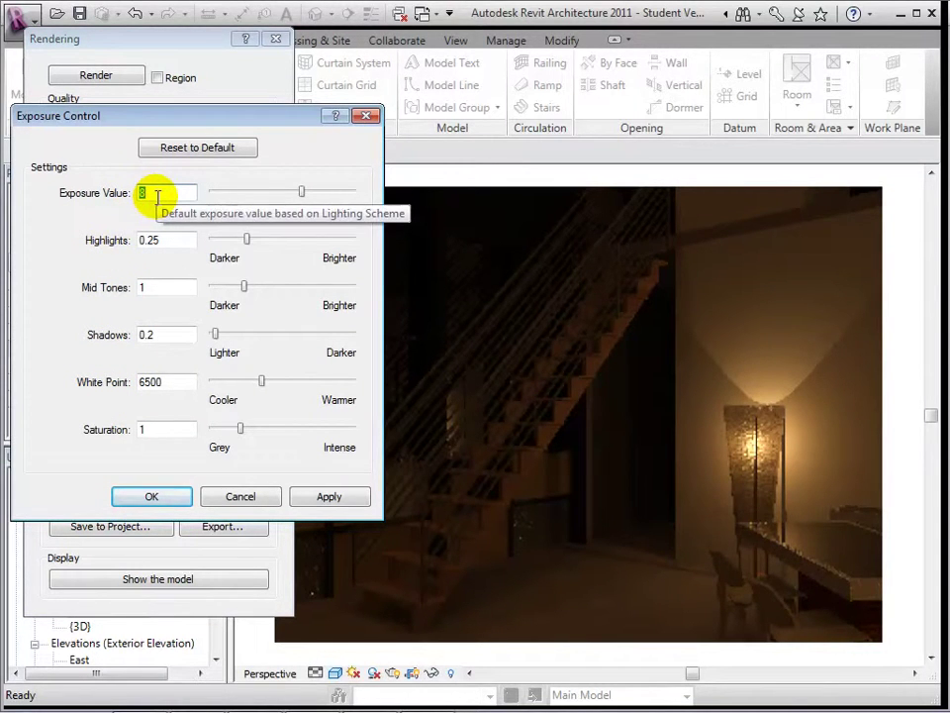
text(7)
click(164, 240)
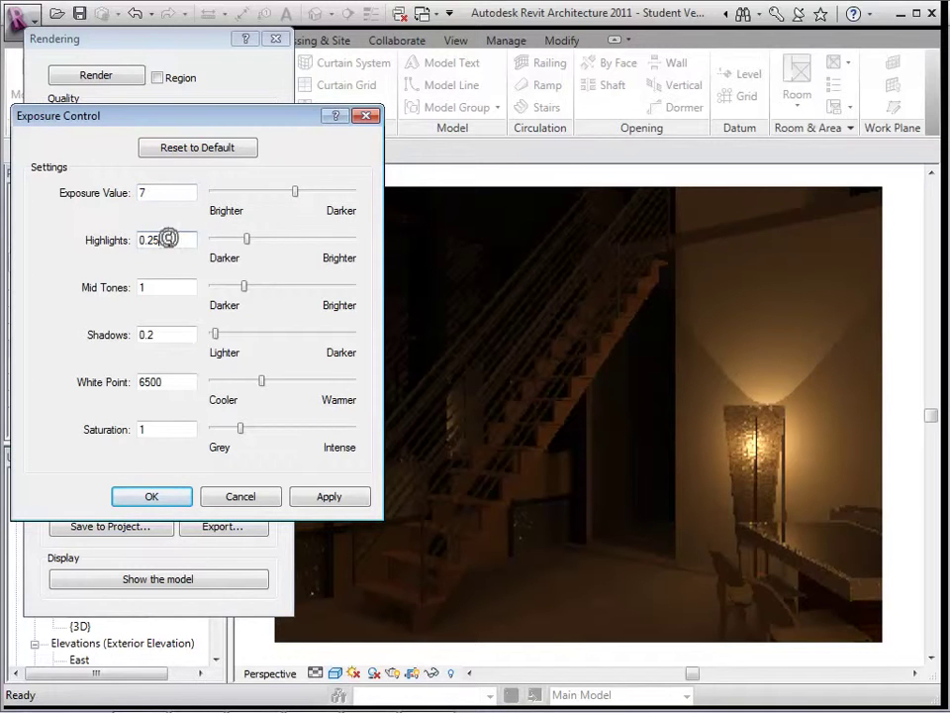
click(170, 240)
text(5)
click(174, 323)
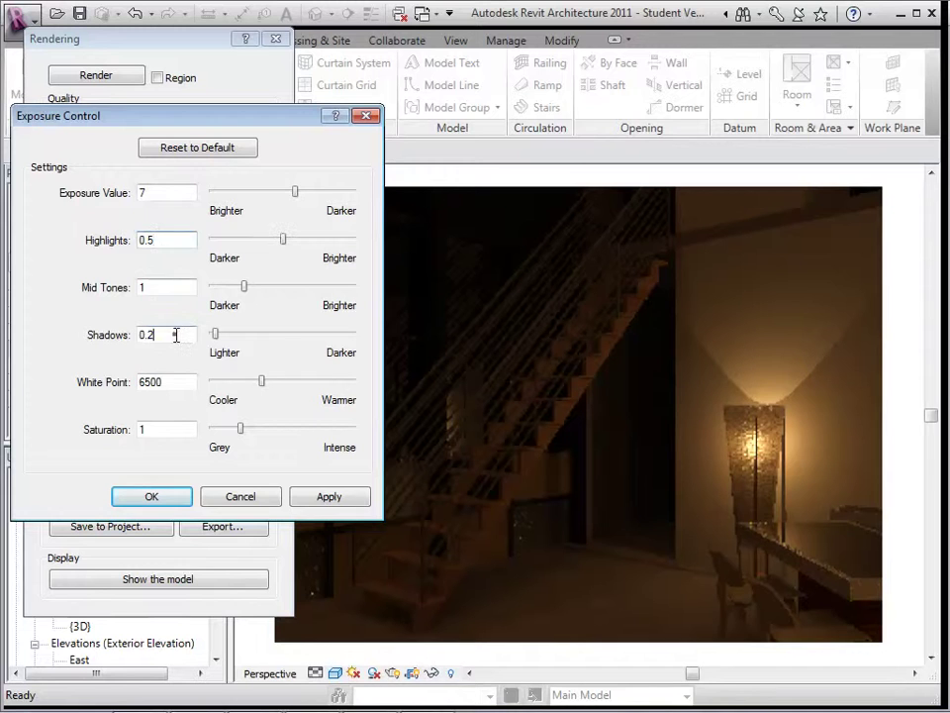
click(173, 334)
text(1)
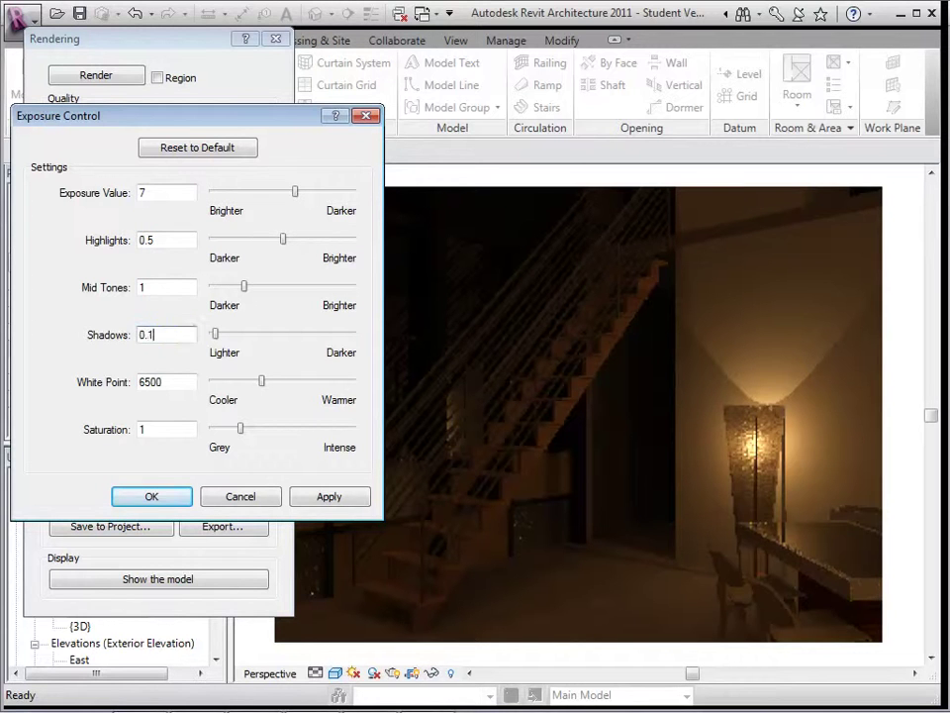
click(315, 495)
click(314, 492)
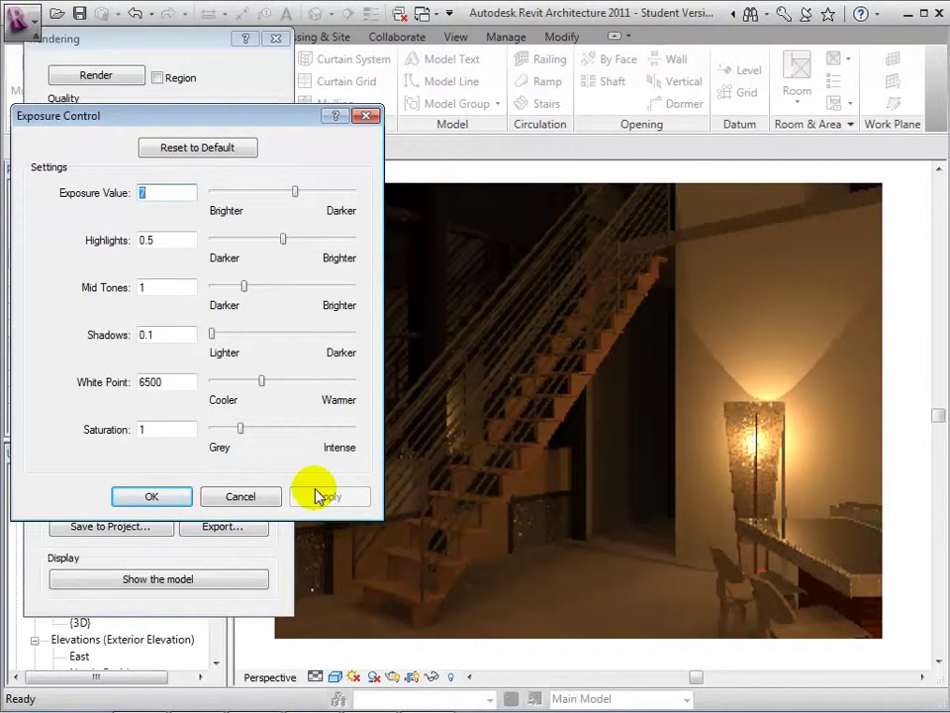
click(151, 496)
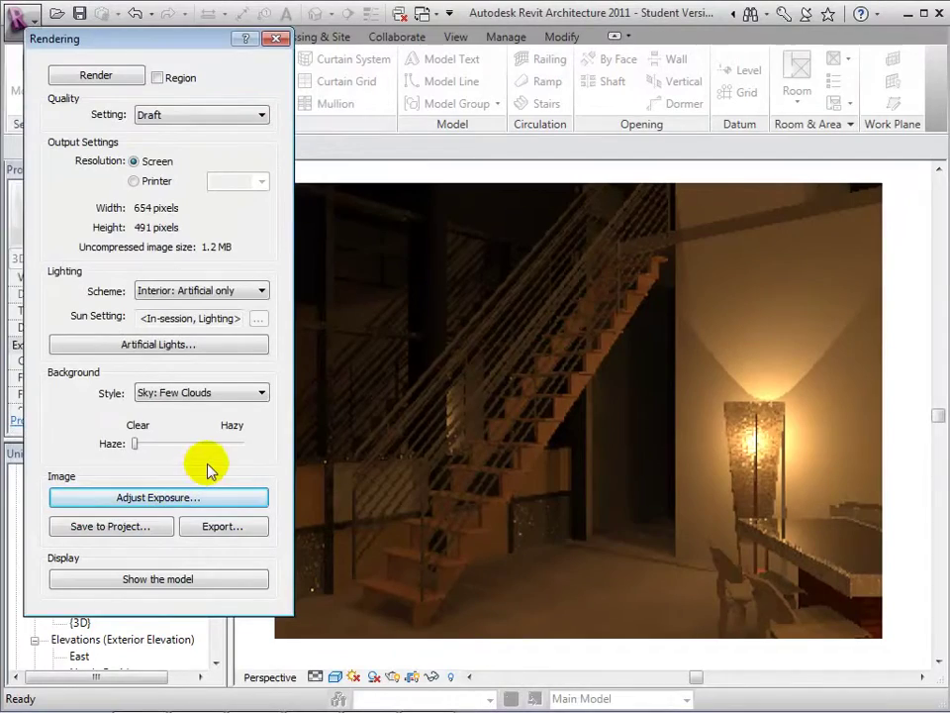